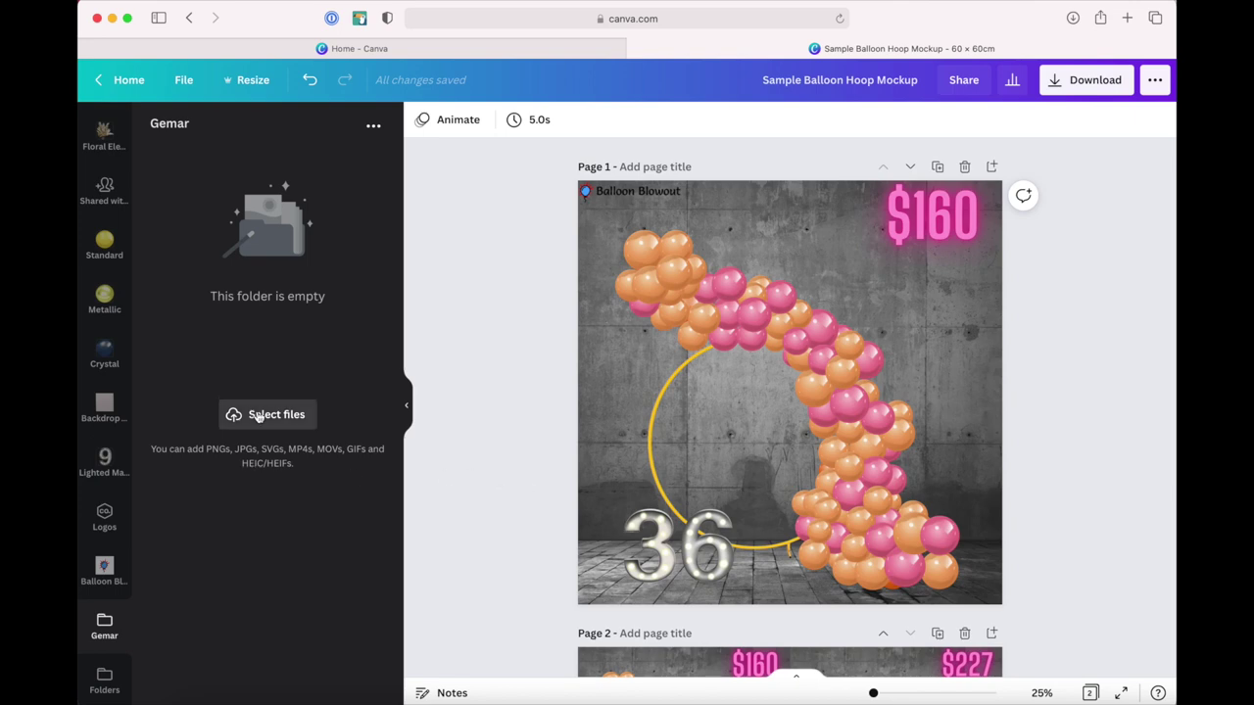
Step: Upload all eight Standard Colors (Opaque) balloon PNGs from Downloads into Gemar, then return home
{"action": "left_click", "coordinate": [259, 417]}
{"action": "left_click", "coordinate": [377, 303]}
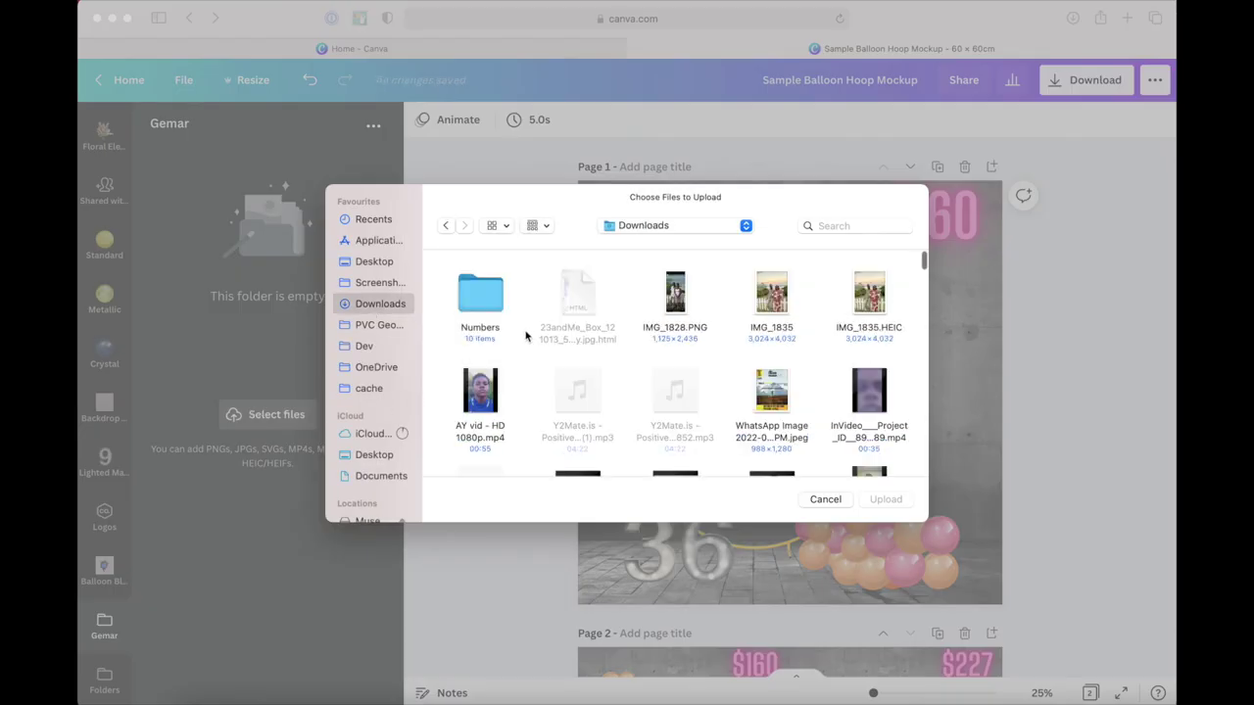
{"action": "scroll", "coordinate": [461, 388], "scroll_direction": "down", "scroll_amount": 3}
{"action": "scroll", "coordinate": [460, 387], "scroll_direction": "down", "scroll_amount": 3}
{"action": "scroll", "coordinate": [460, 388], "scroll_direction": "down", "scroll_amount": 3}
{"action": "double_click", "coordinate": [460, 388]}
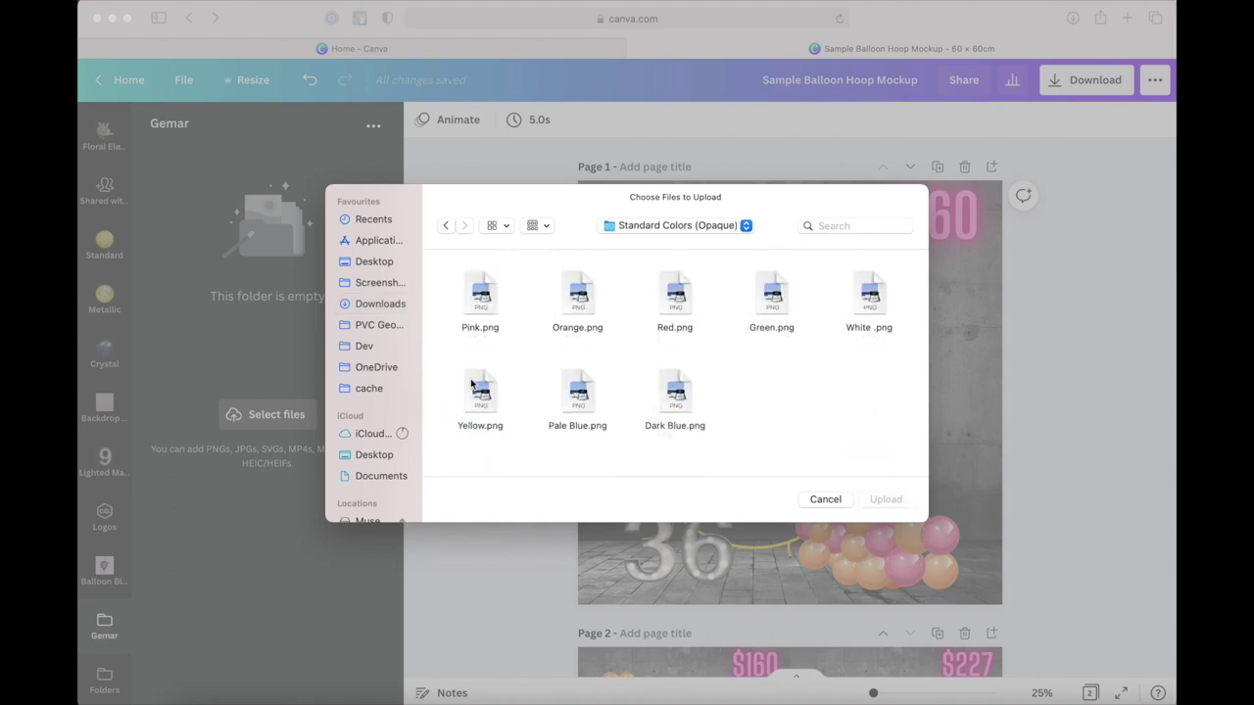
{"action": "left_click_drag", "start_coordinate": [877, 452], "coordinate": [466, 284]}
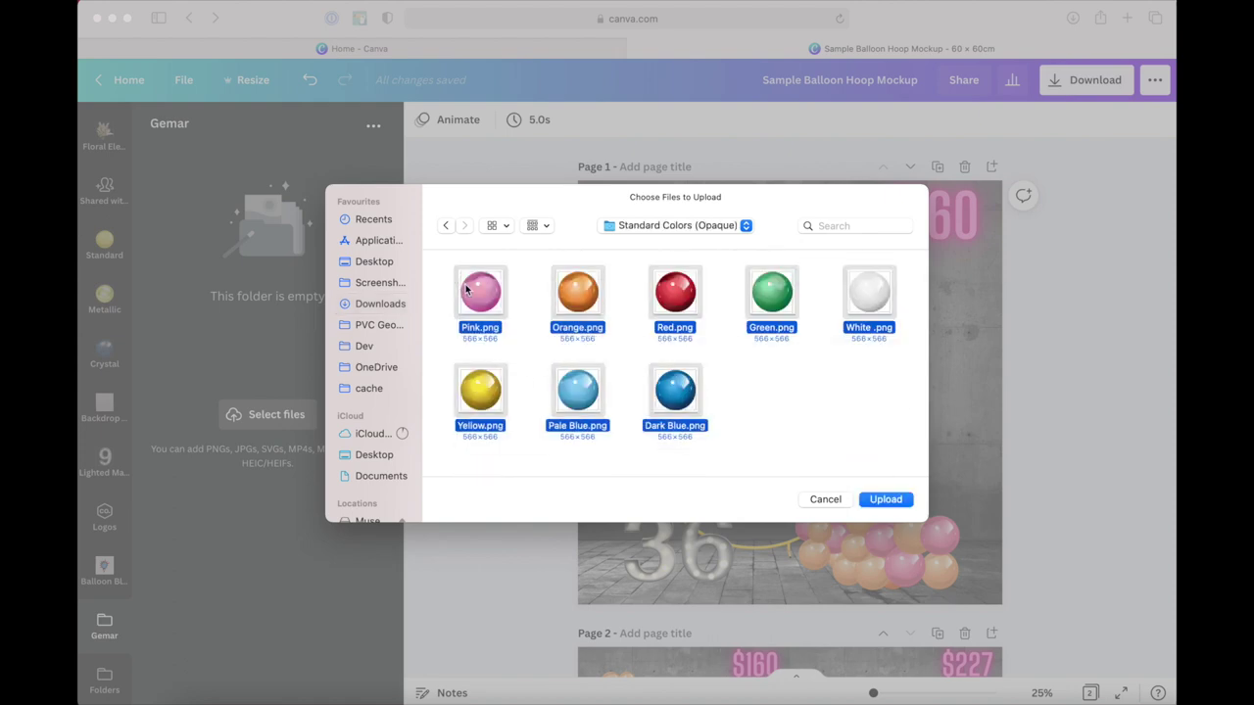
{"action": "left_click", "coordinate": [886, 500]}
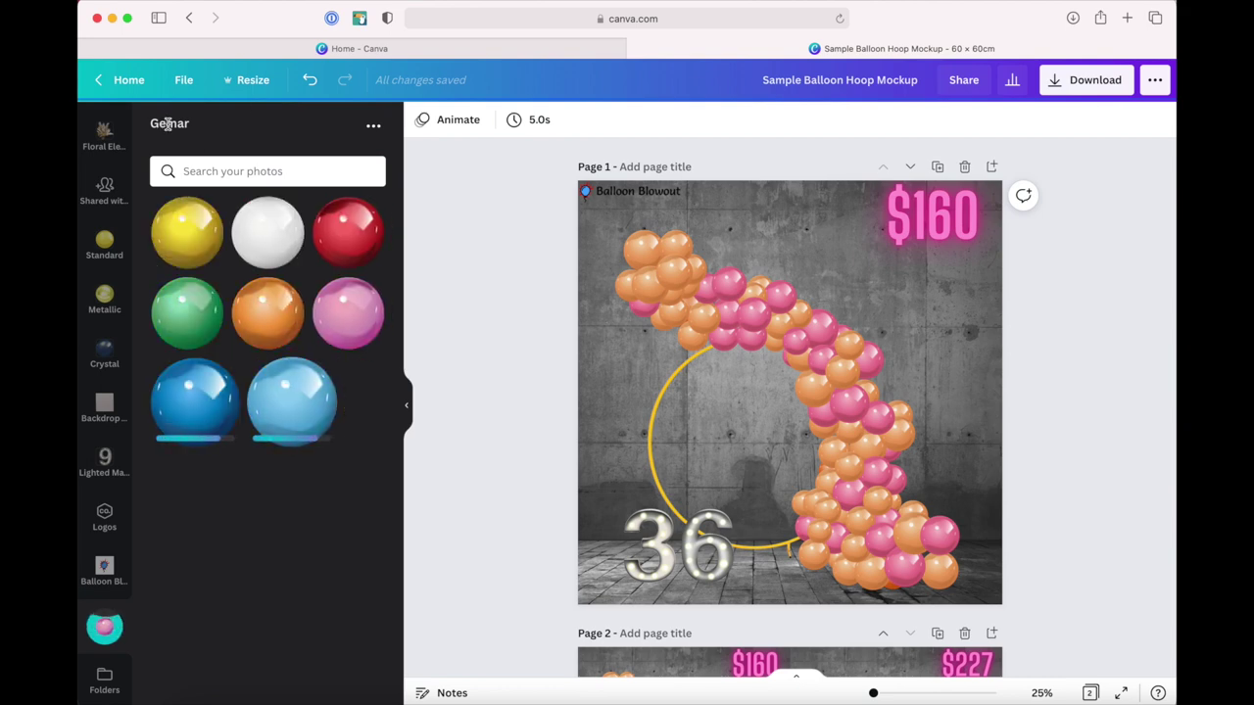
{"action": "left_click", "coordinate": [104, 678]}
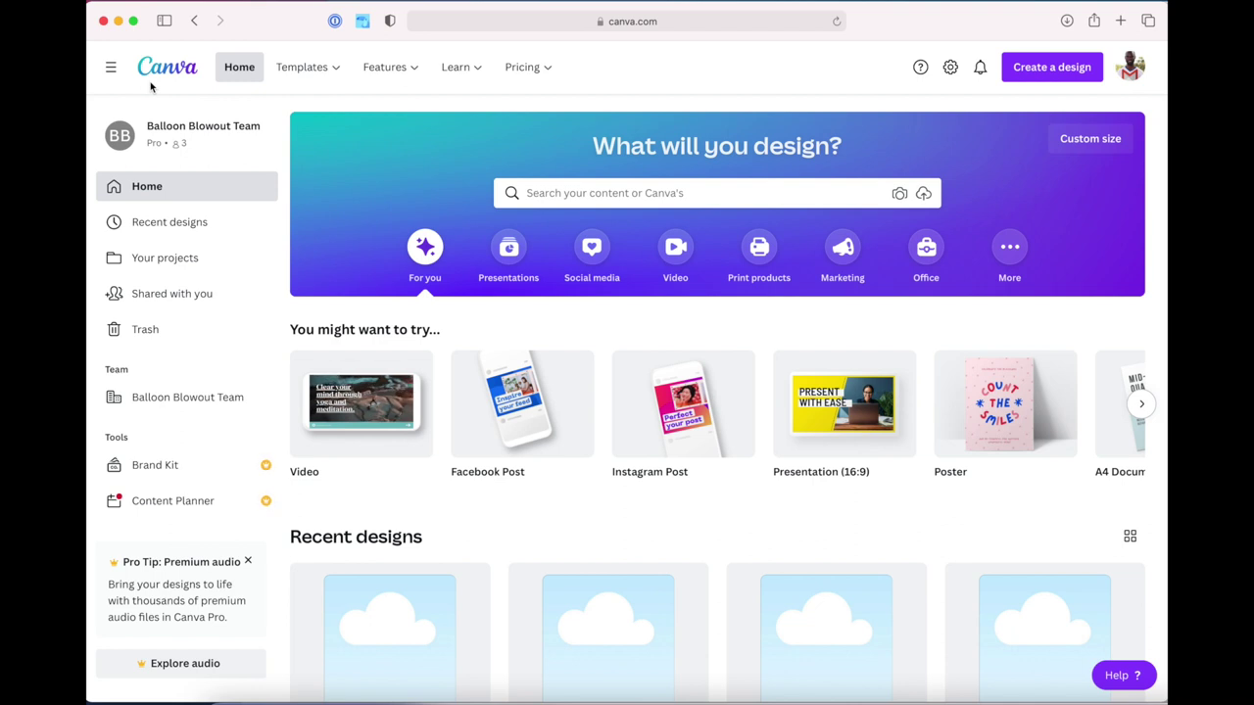
Step: Open the Sample Balloon Hoop Mockup design from Recent designs on the home page
{"action": "scroll", "coordinate": [759, 519], "scroll_direction": "down", "scroll_amount": 5}
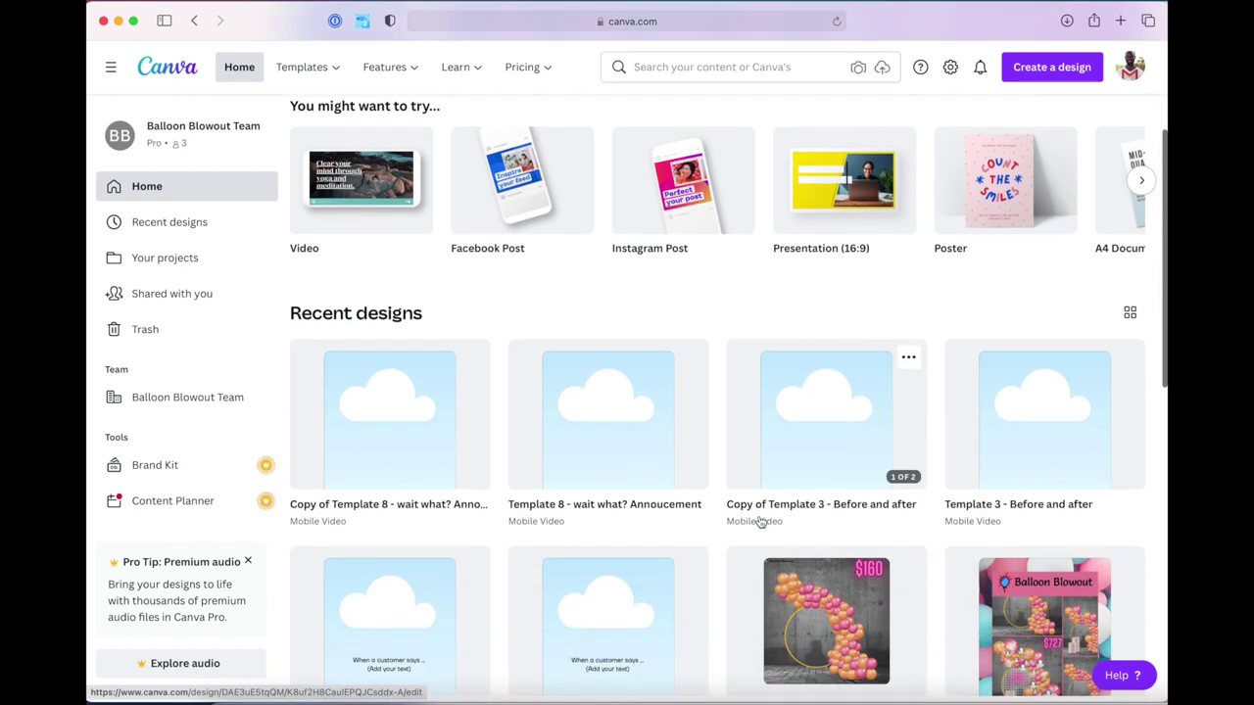
{"action": "scroll", "coordinate": [759, 522], "scroll_direction": "down", "scroll_amount": 2}
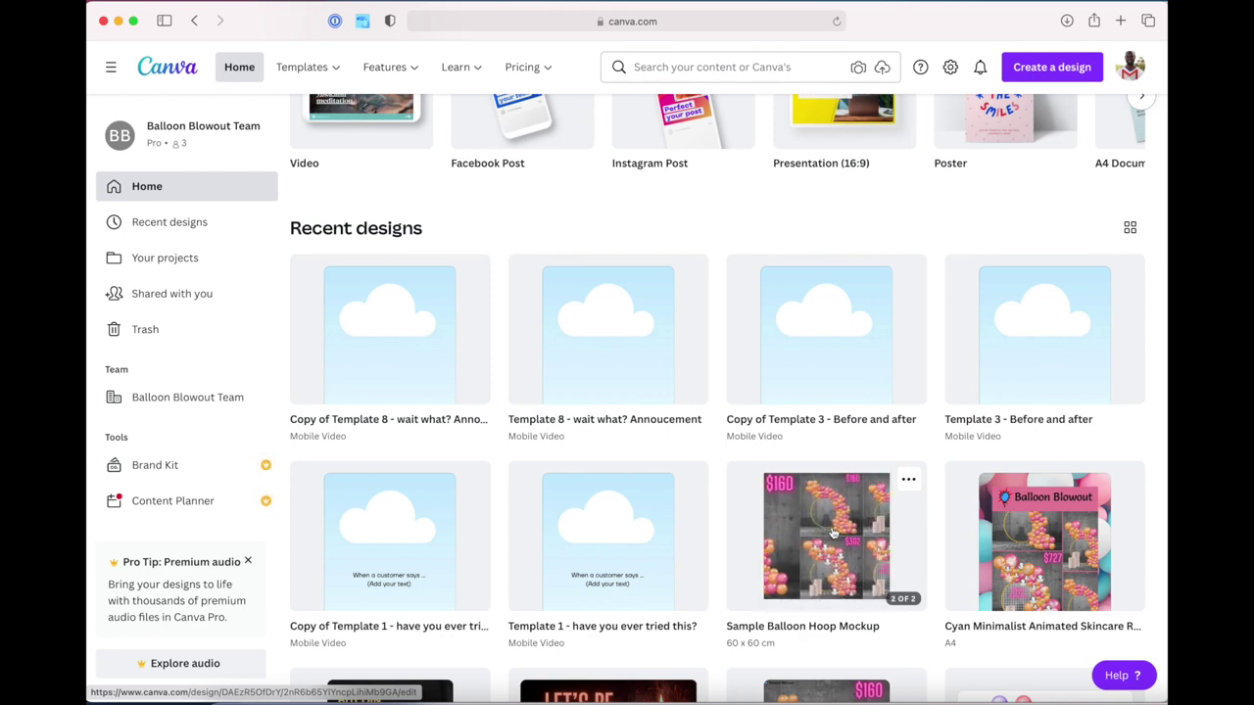
{"action": "left_click", "coordinate": [832, 532]}
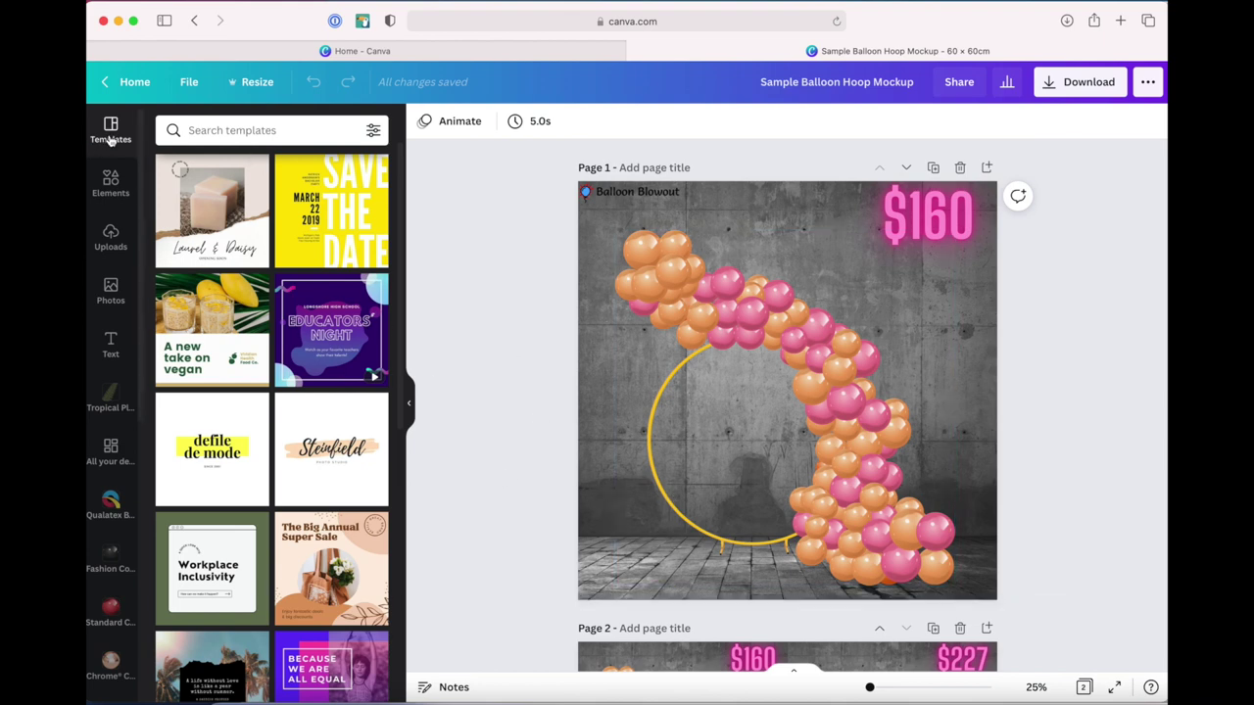
Step: Upload 1.png and 0.png from the Numbers folder into Uploads
{"action": "left_click", "coordinate": [109, 253]}
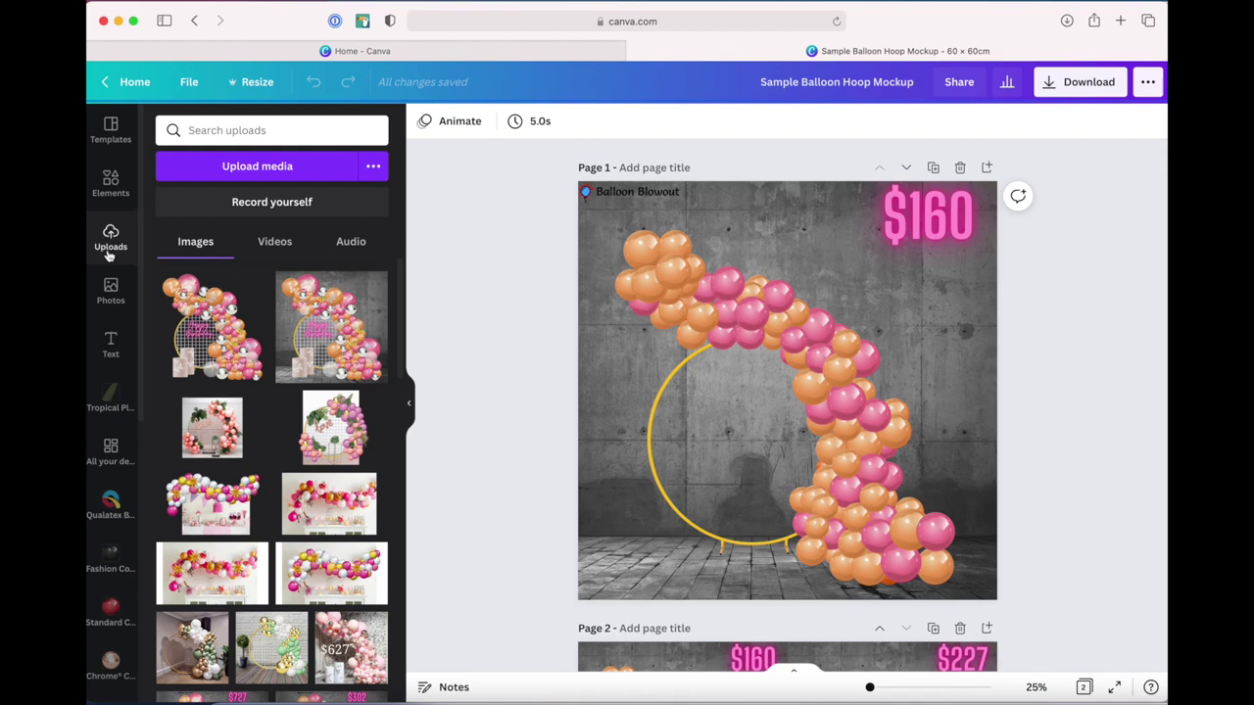
{"action": "left_click", "coordinate": [277, 168]}
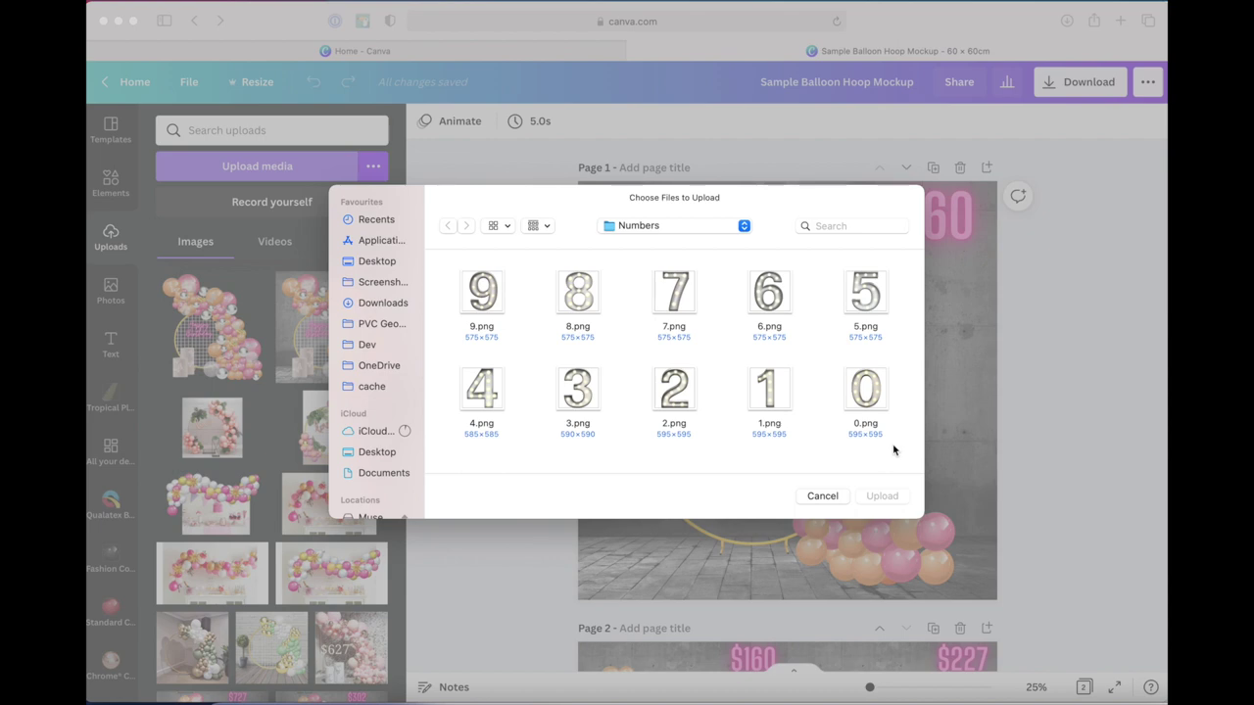
{"action": "left_click_drag", "start_coordinate": [893, 450], "coordinate": [748, 394]}
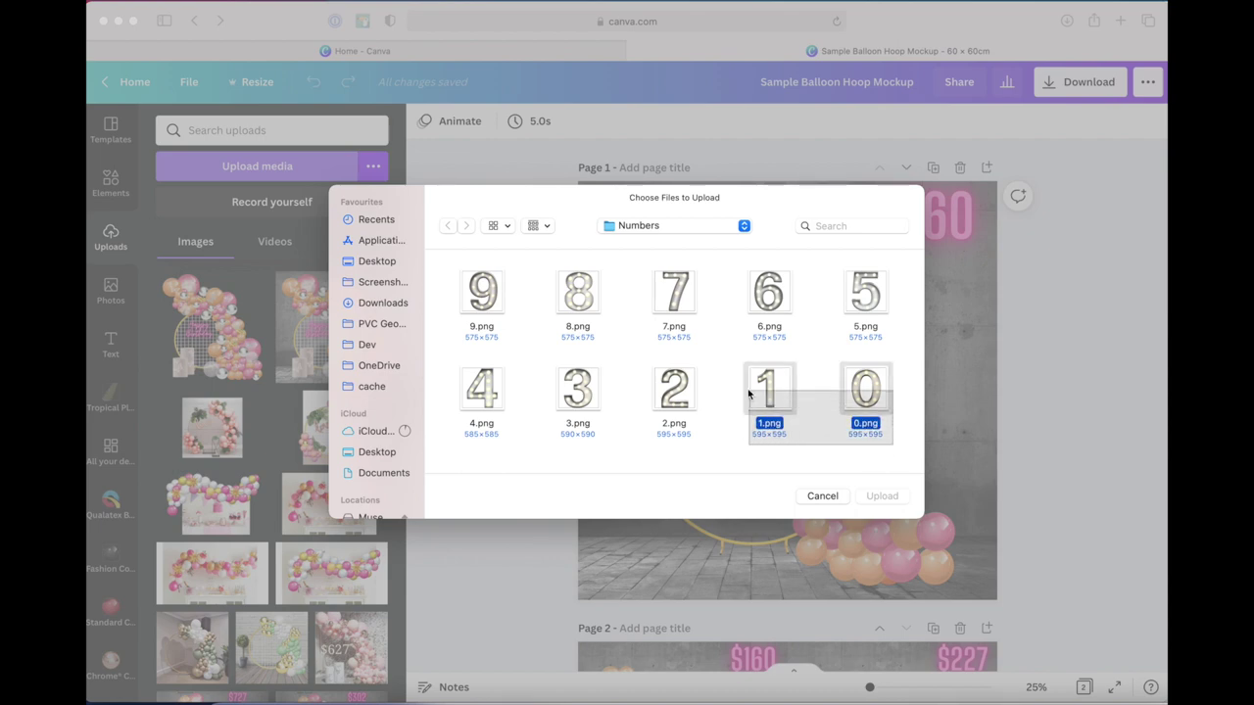
{"action": "left_click_drag", "start_coordinate": [748, 394], "coordinate": [739, 378]}
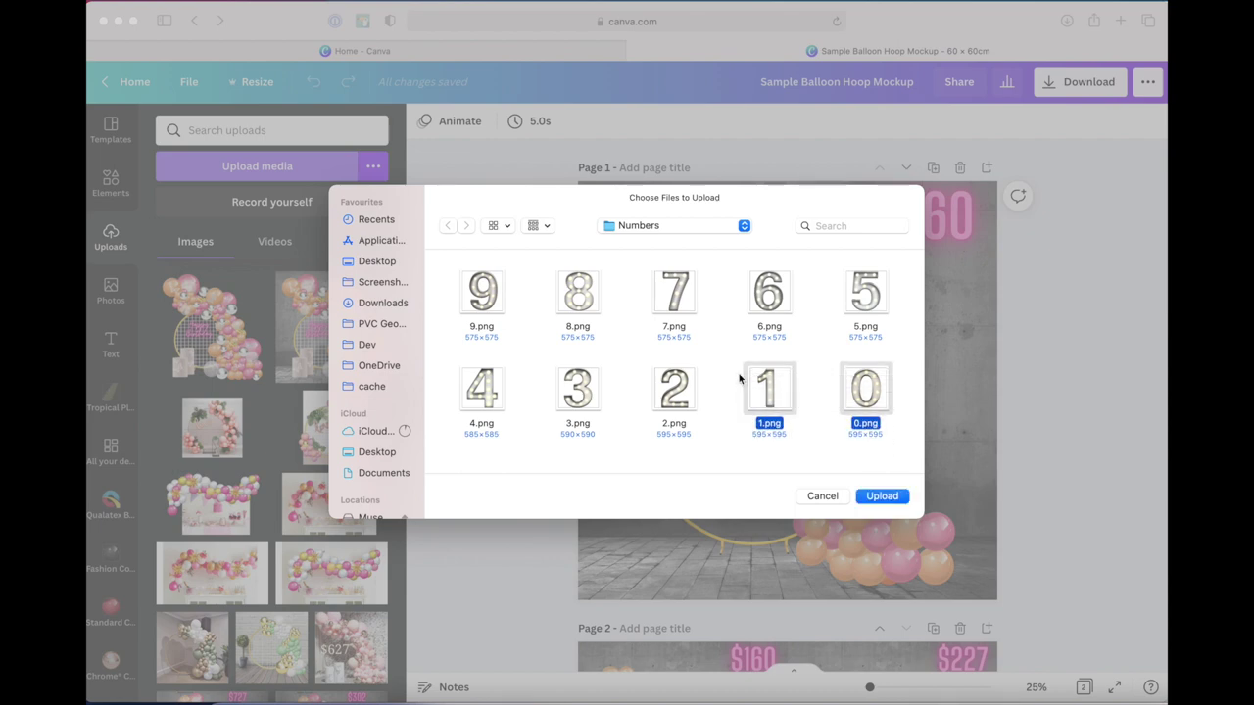
{"action": "left_click", "coordinate": [890, 498]}
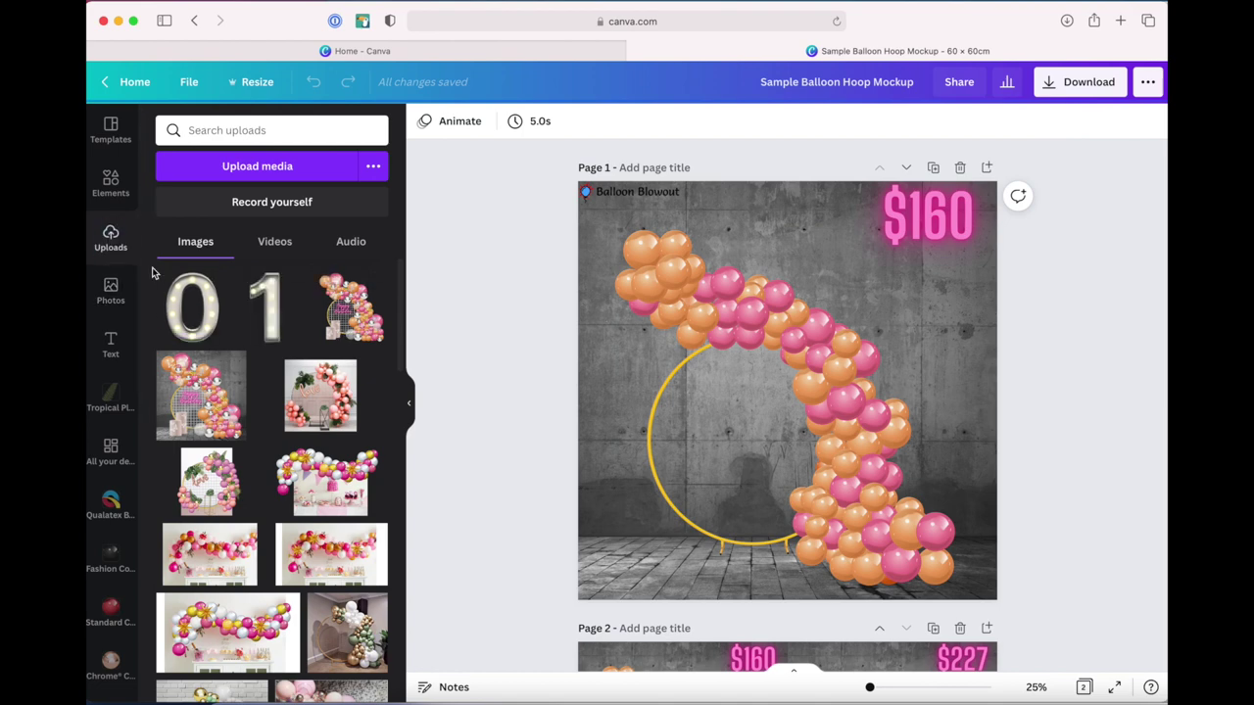
Step: Add the marquee 1, shrink it, and place it in page 1's lower-left corner
{"action": "left_click", "coordinate": [266, 309]}
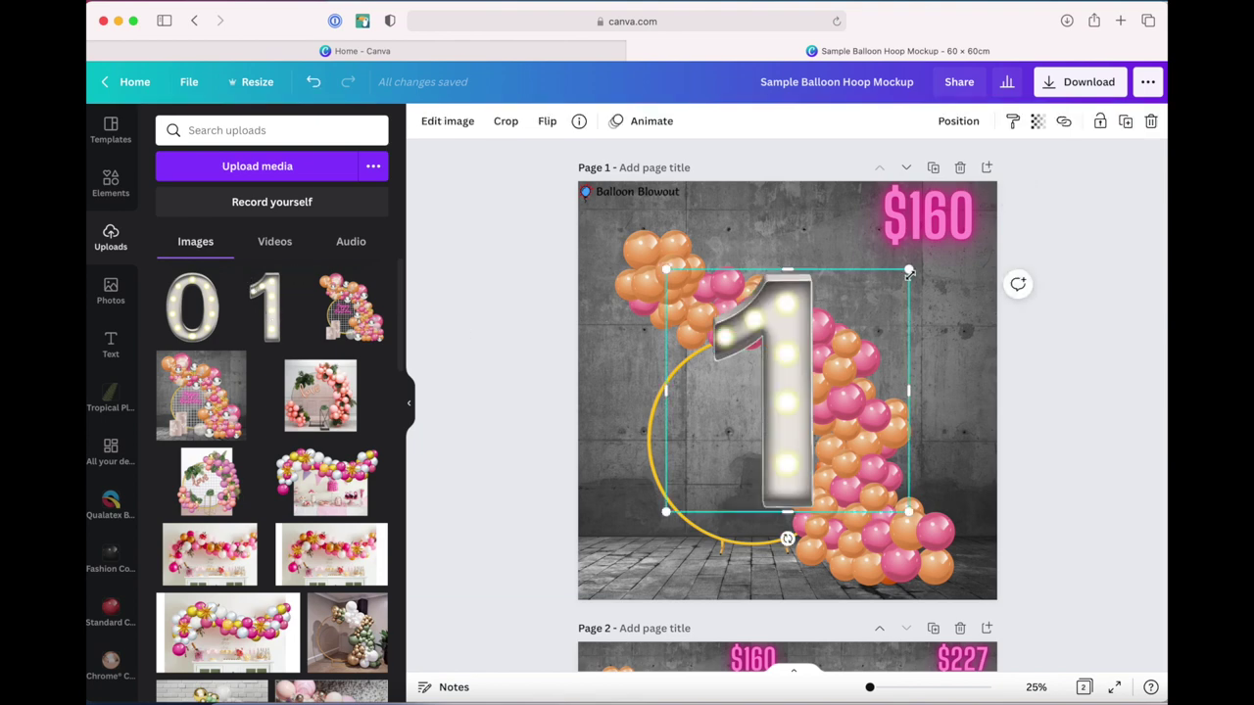
{"action": "left_click_drag", "start_coordinate": [905, 274], "coordinate": [802, 373]}
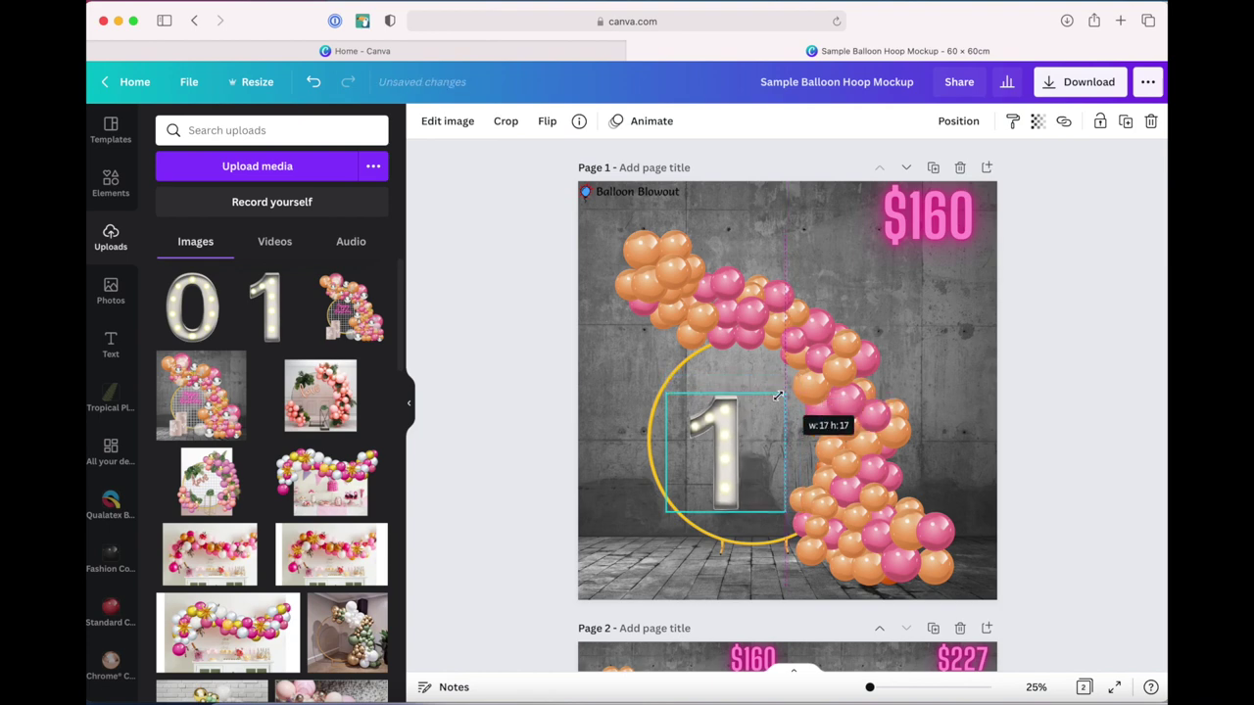
{"action": "left_click_drag", "start_coordinate": [801, 373], "coordinate": [777, 396]}
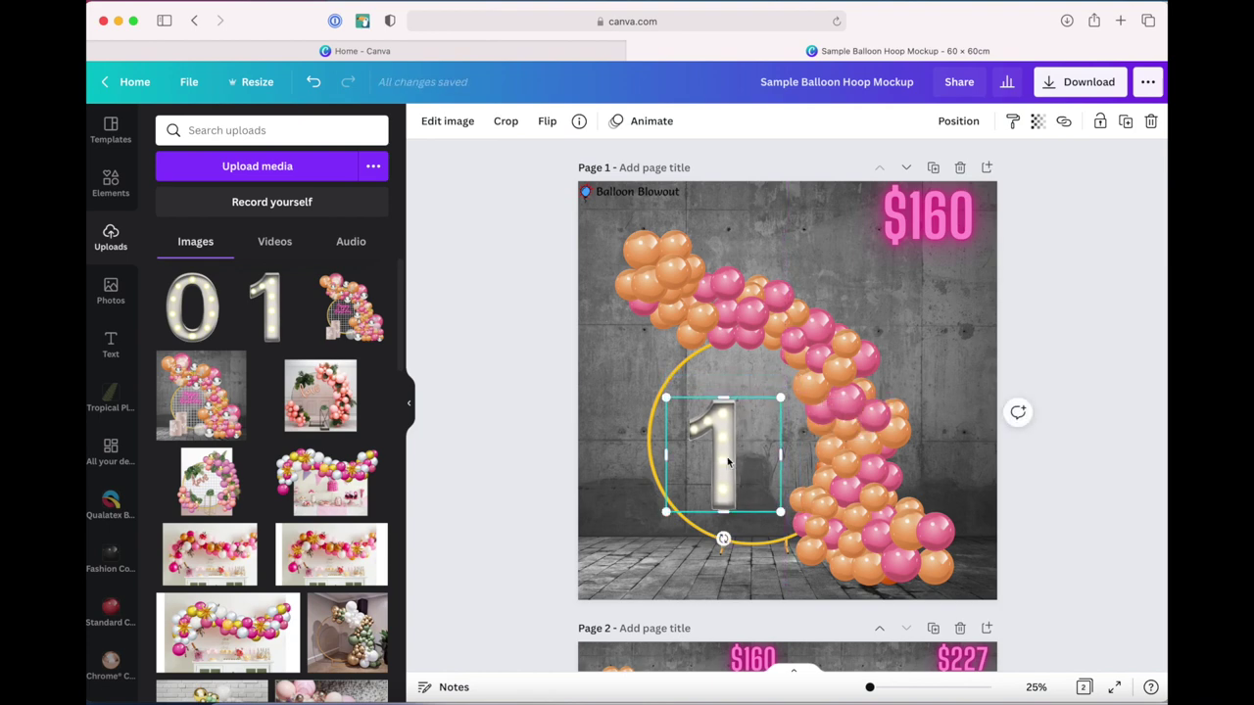
{"action": "mouse_move", "coordinate": [720, 444]}
{"action": "left_mouse_down"}
{"action": "mouse_move", "coordinate": [622, 505]}
{"action": "mouse_move", "coordinate": [627, 526]}
{"action": "left_mouse_up"}
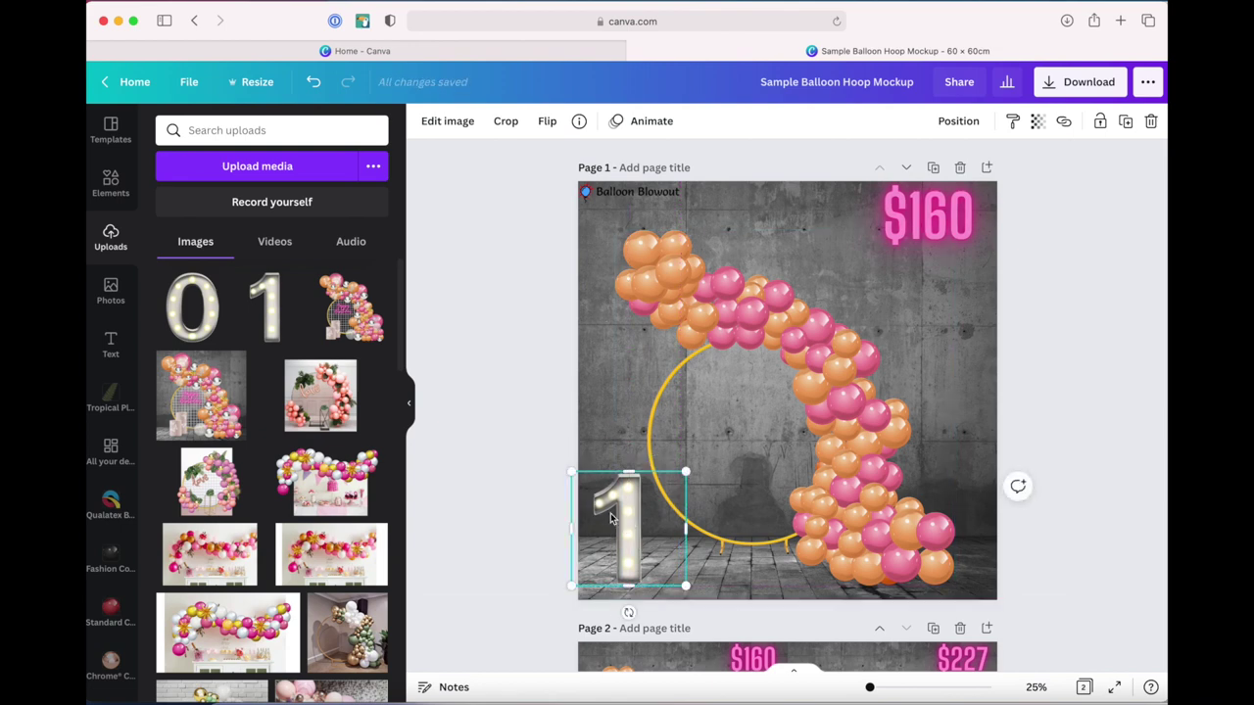
Step: Add the marquee 0, shrink it to match, and set it beside the 1 forming '10'
{"action": "left_click", "coordinate": [209, 309]}
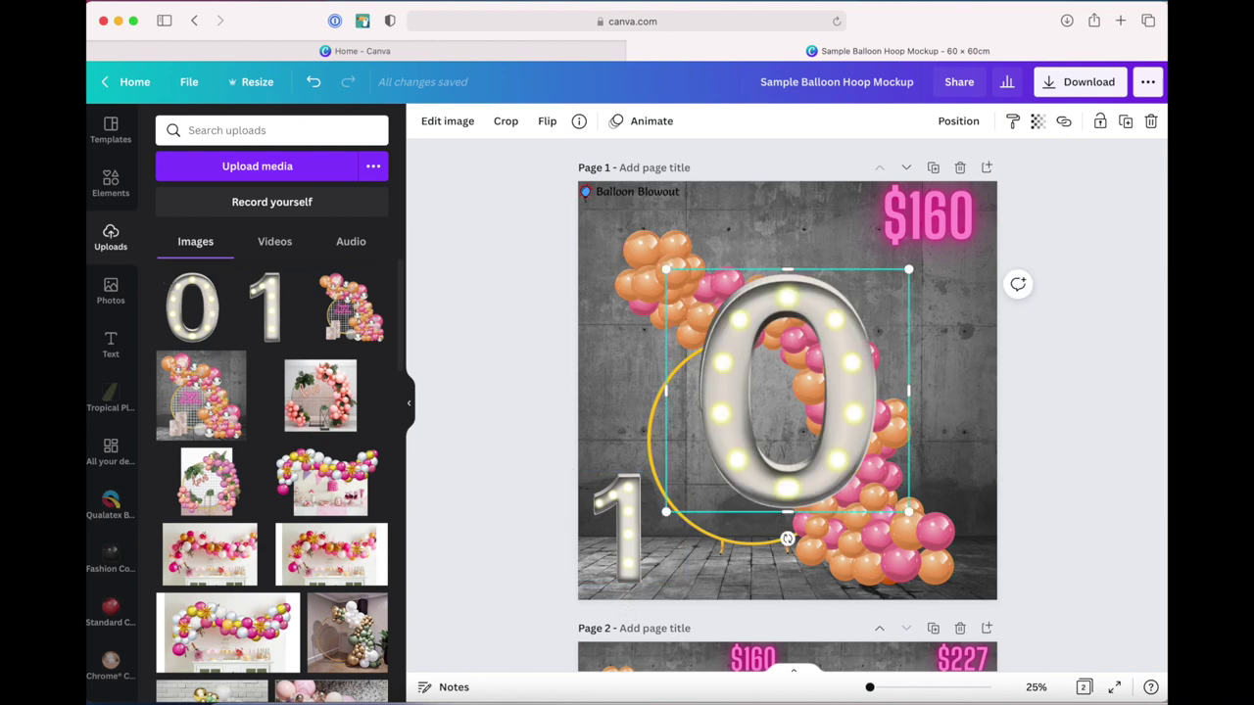
{"action": "left_click_drag", "start_coordinate": [909, 267], "coordinate": [785, 401]}
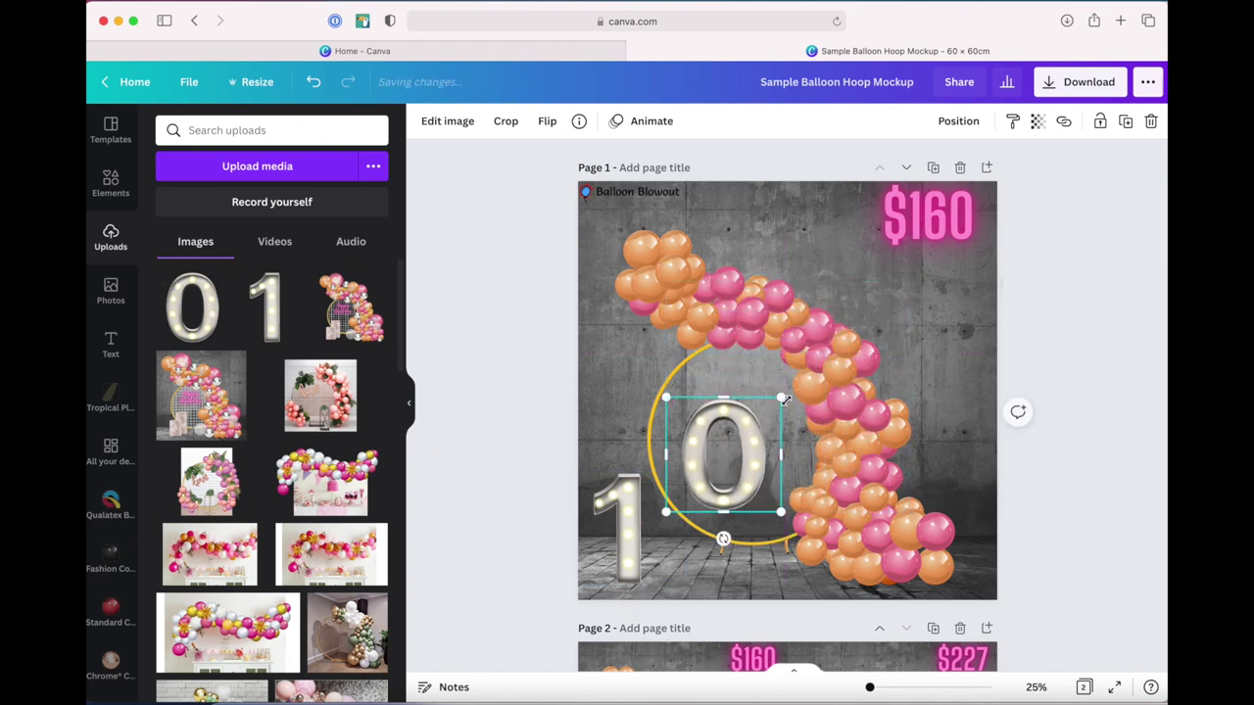
{"action": "left_click_drag", "start_coordinate": [751, 478], "coordinate": [749, 550]}
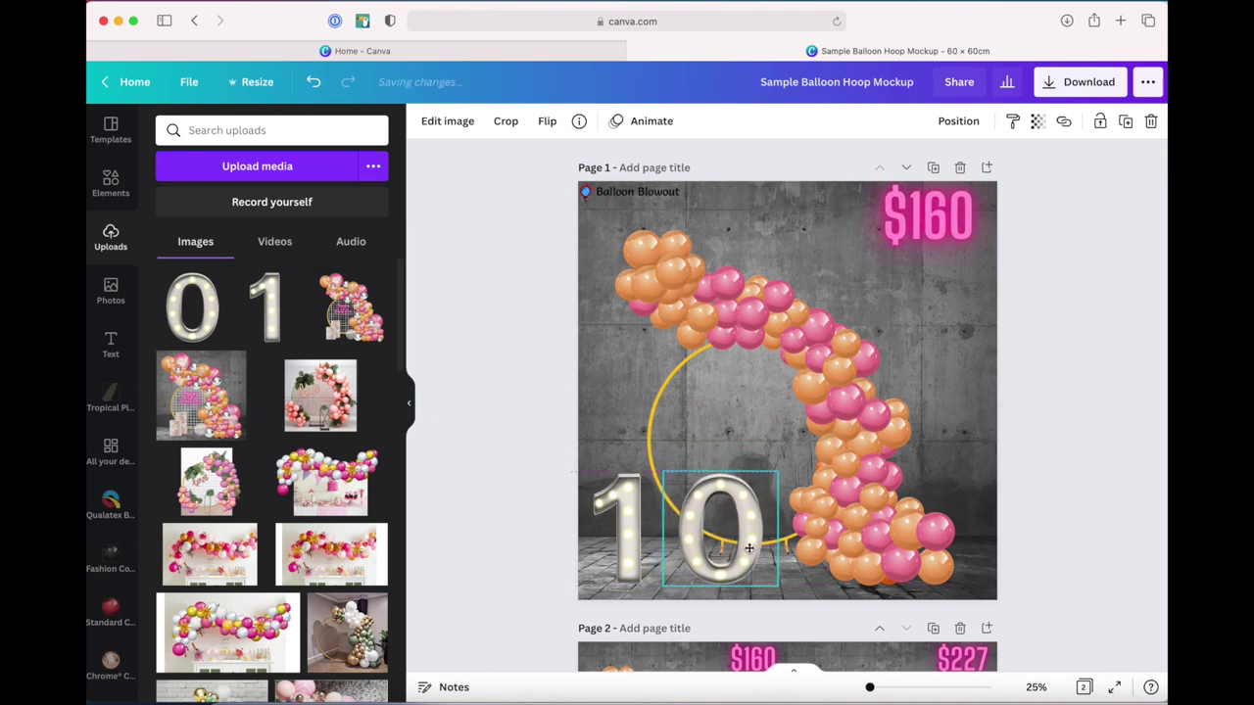
{"action": "left_click", "coordinate": [548, 347]}
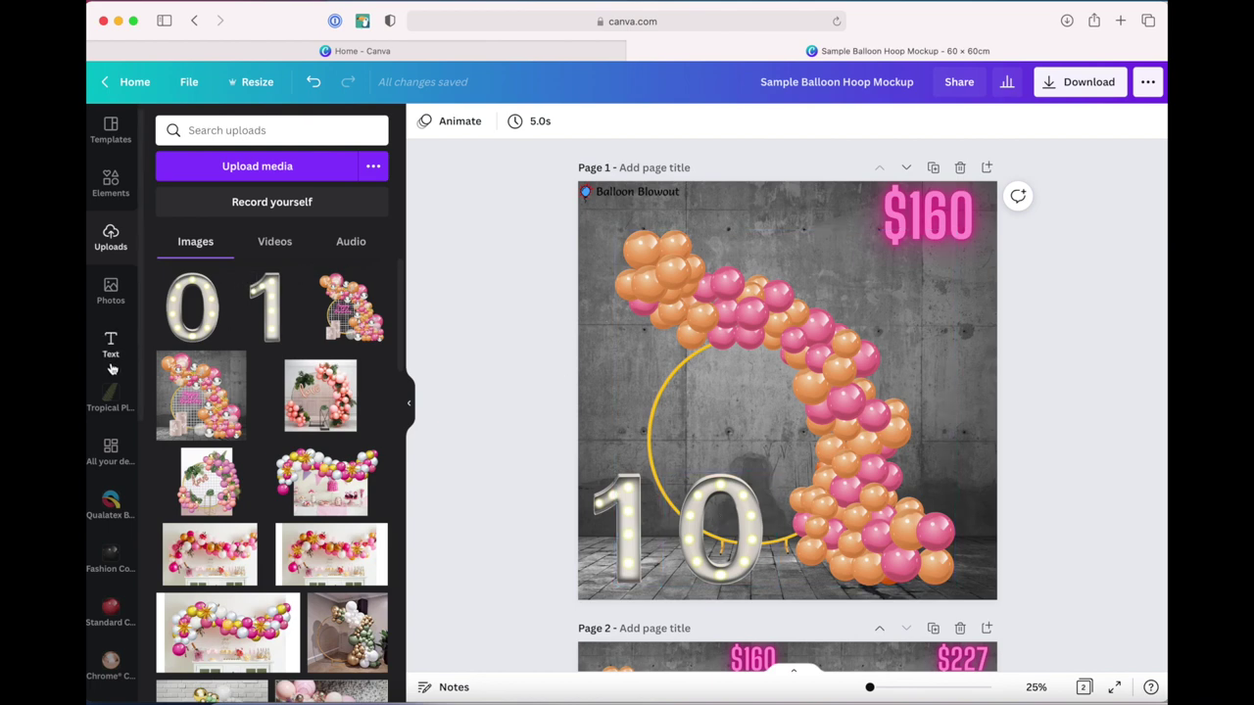
Step: Scroll the left app bar down and show the Folders list with Balloon Blowout
{"action": "scroll", "coordinate": [111, 368], "scroll_direction": "down", "scroll_amount": 1}
{"action": "scroll", "coordinate": [111, 368], "scroll_direction": "down", "scroll_amount": 2}
{"action": "scroll", "coordinate": [112, 368], "scroll_direction": "down", "scroll_amount": 2}
{"action": "scroll", "coordinate": [112, 368], "scroll_direction": "down", "scroll_amount": 2}
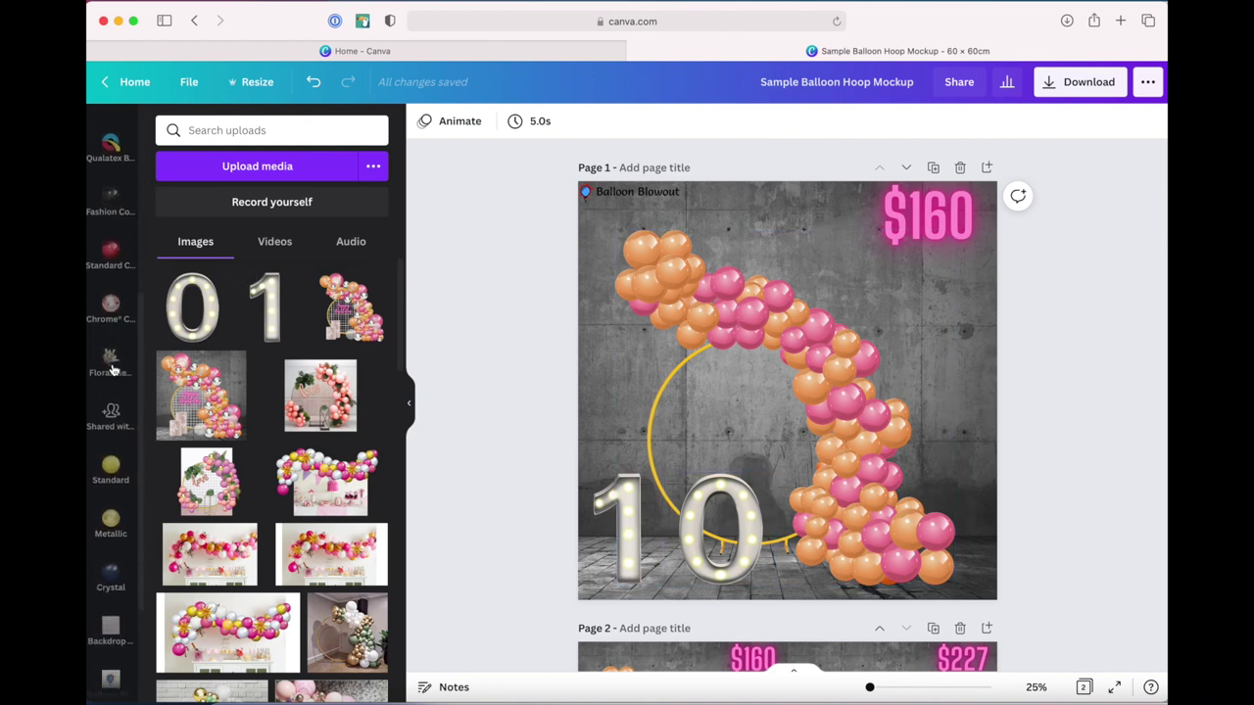
{"action": "scroll", "coordinate": [111, 373], "scroll_direction": "down", "scroll_amount": 2}
{"action": "scroll", "coordinate": [112, 377], "scroll_direction": "down", "scroll_amount": 2}
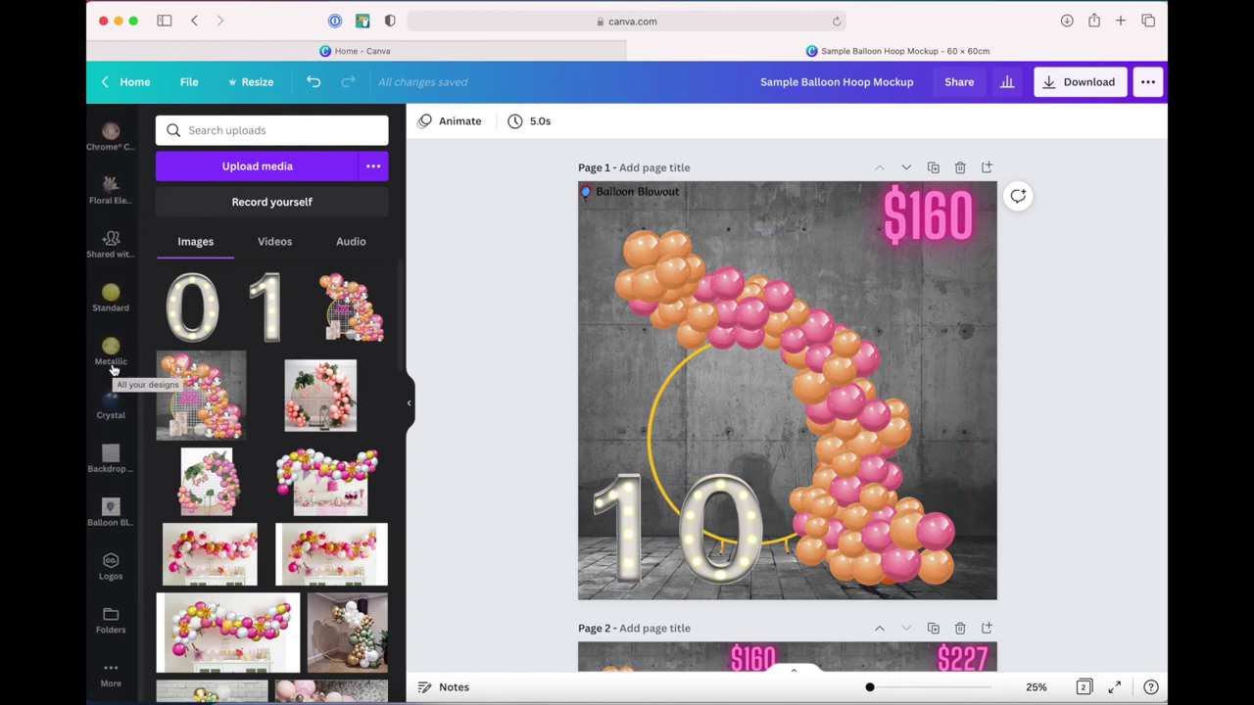
{"action": "left_click", "coordinate": [111, 619]}
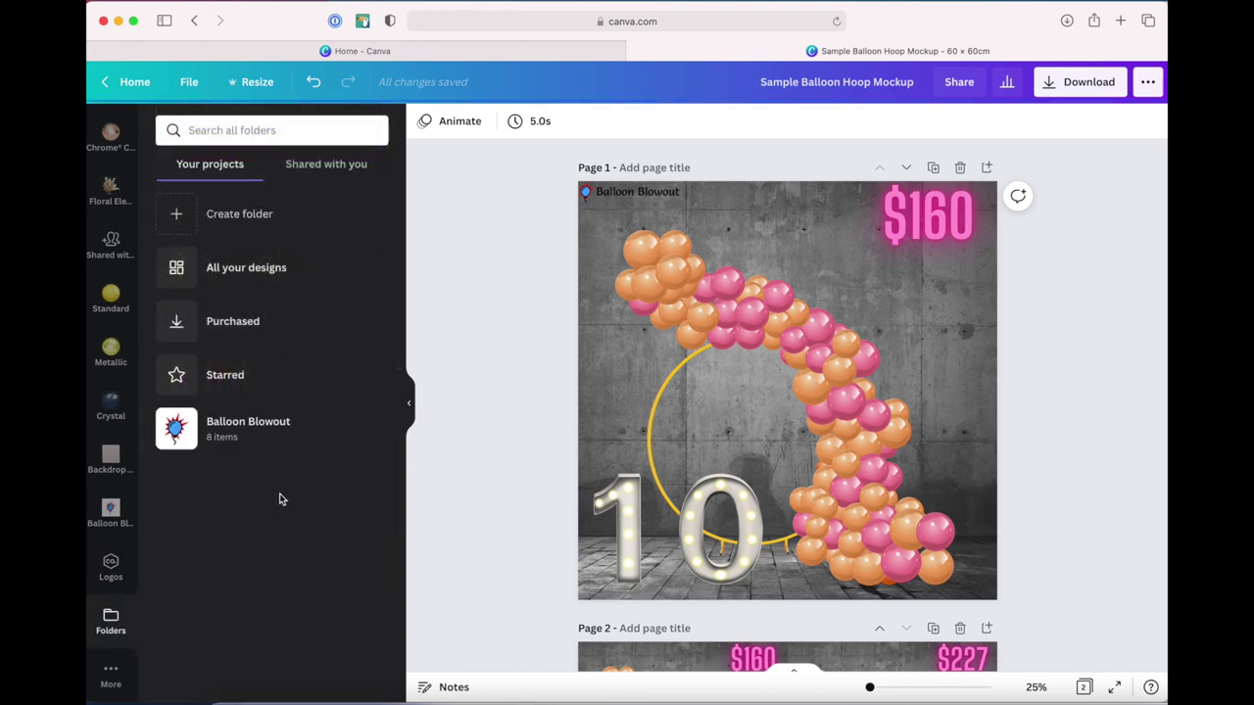
{"action": "mouse_move", "coordinate": [254, 428]}
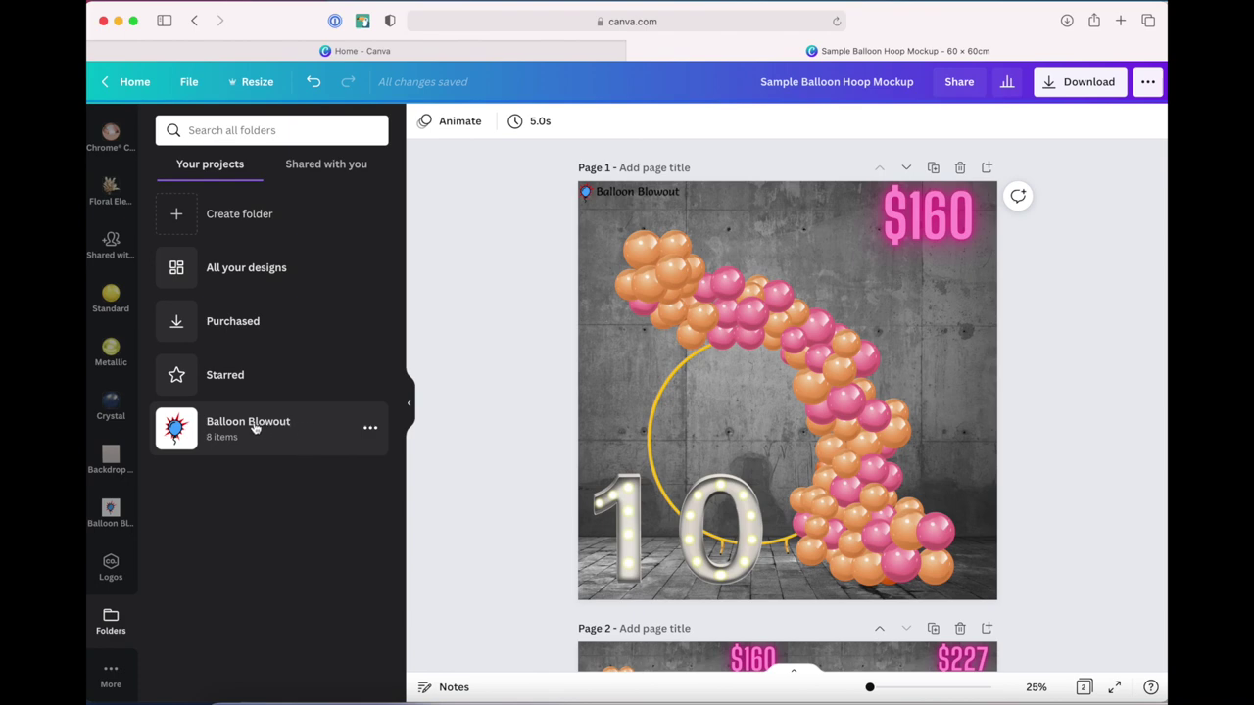
{"action": "left_click", "coordinate": [316, 435]}
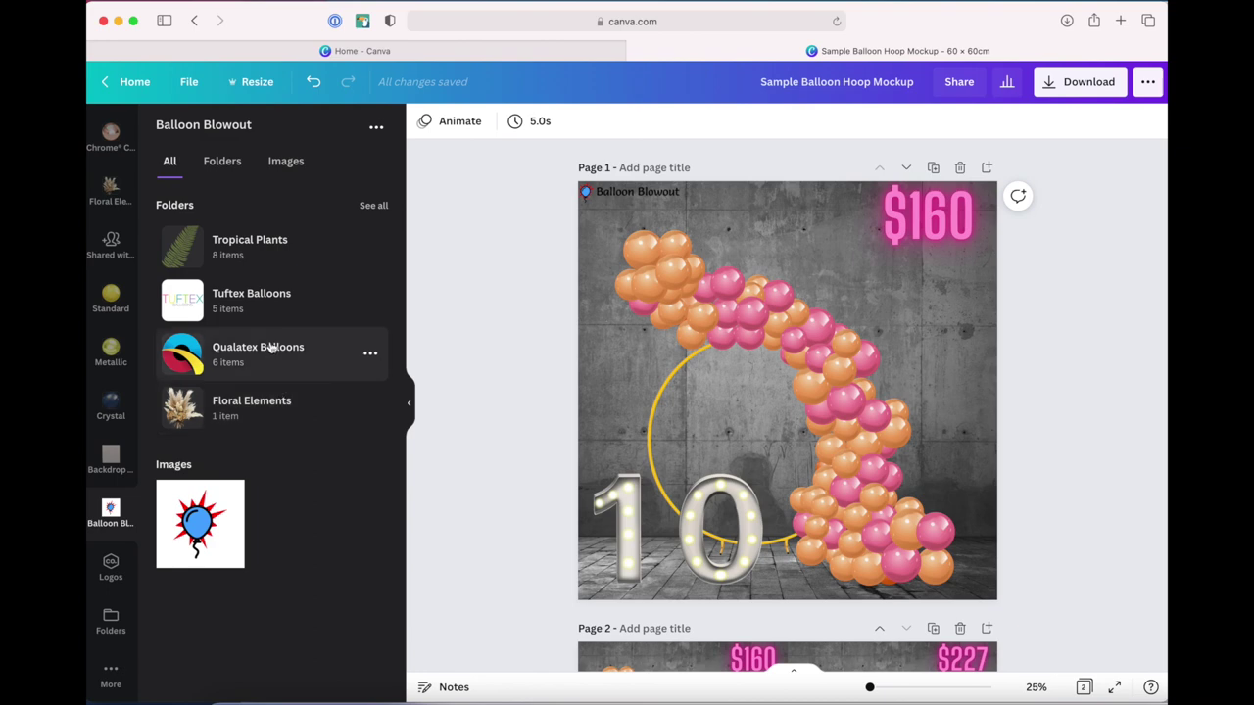
{"action": "left_click", "coordinate": [286, 243]}
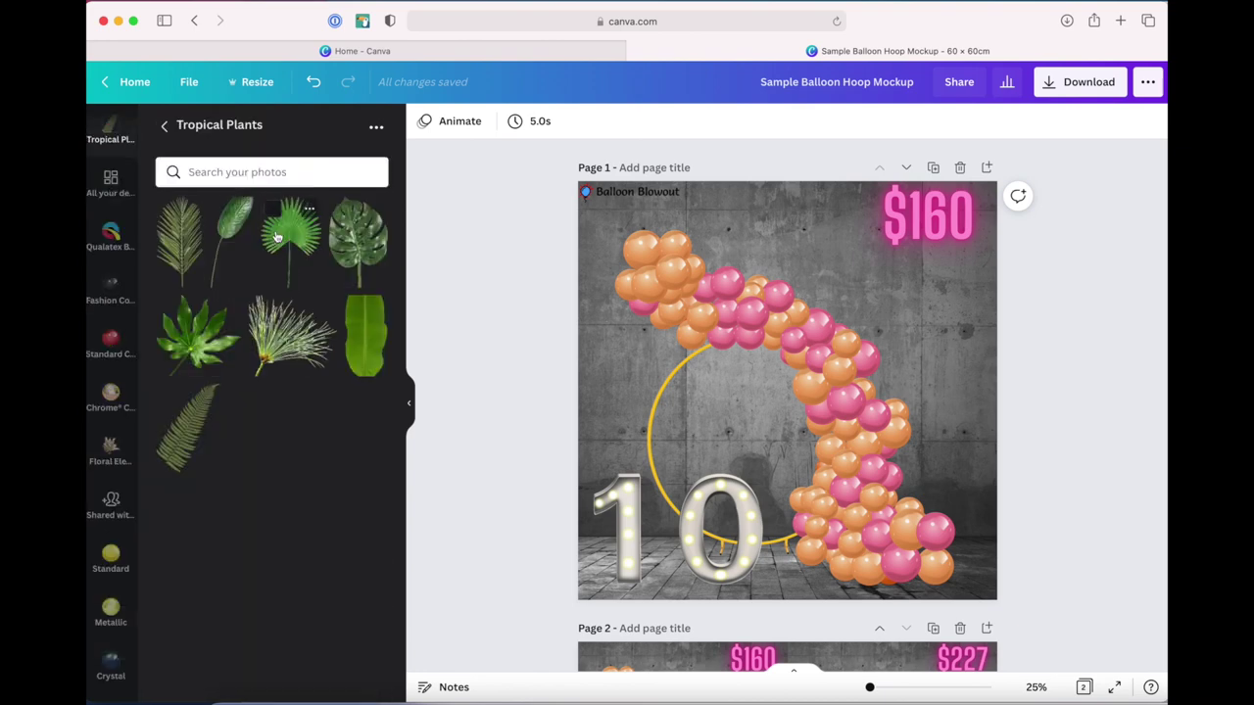
{"action": "left_click", "coordinate": [167, 126]}
{"action": "left_click", "coordinate": [238, 304]}
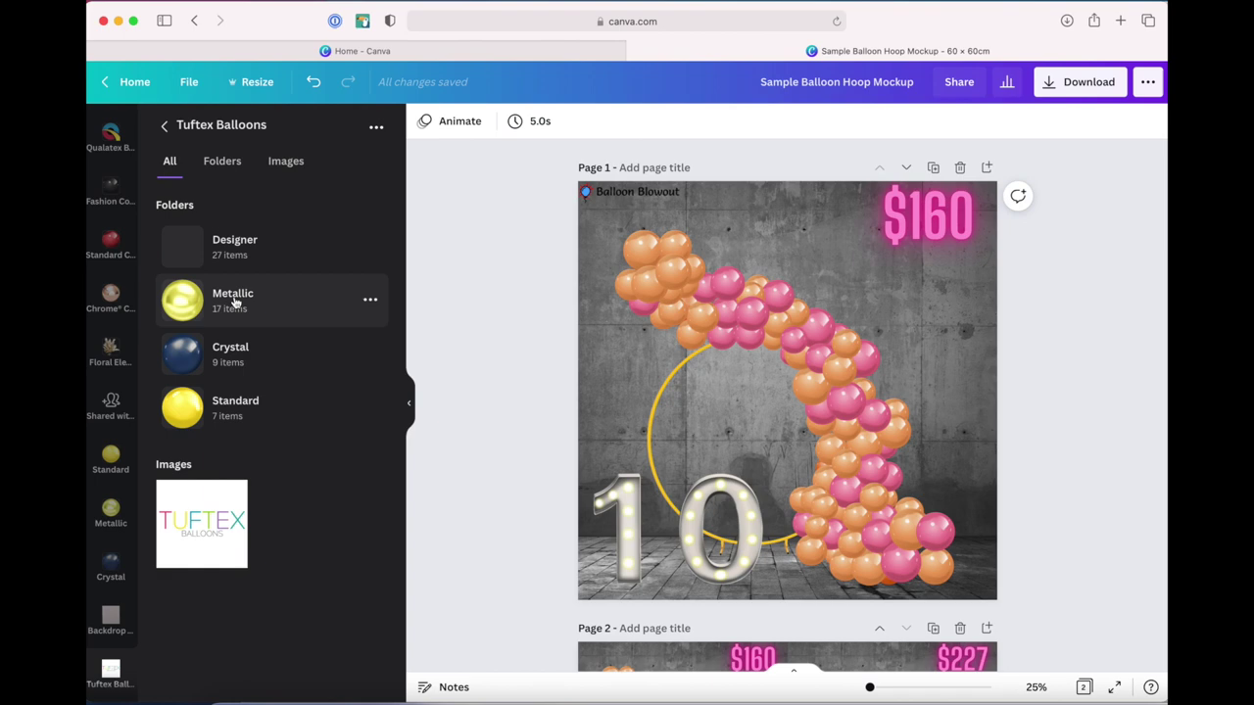
{"action": "left_click", "coordinate": [231, 243]}
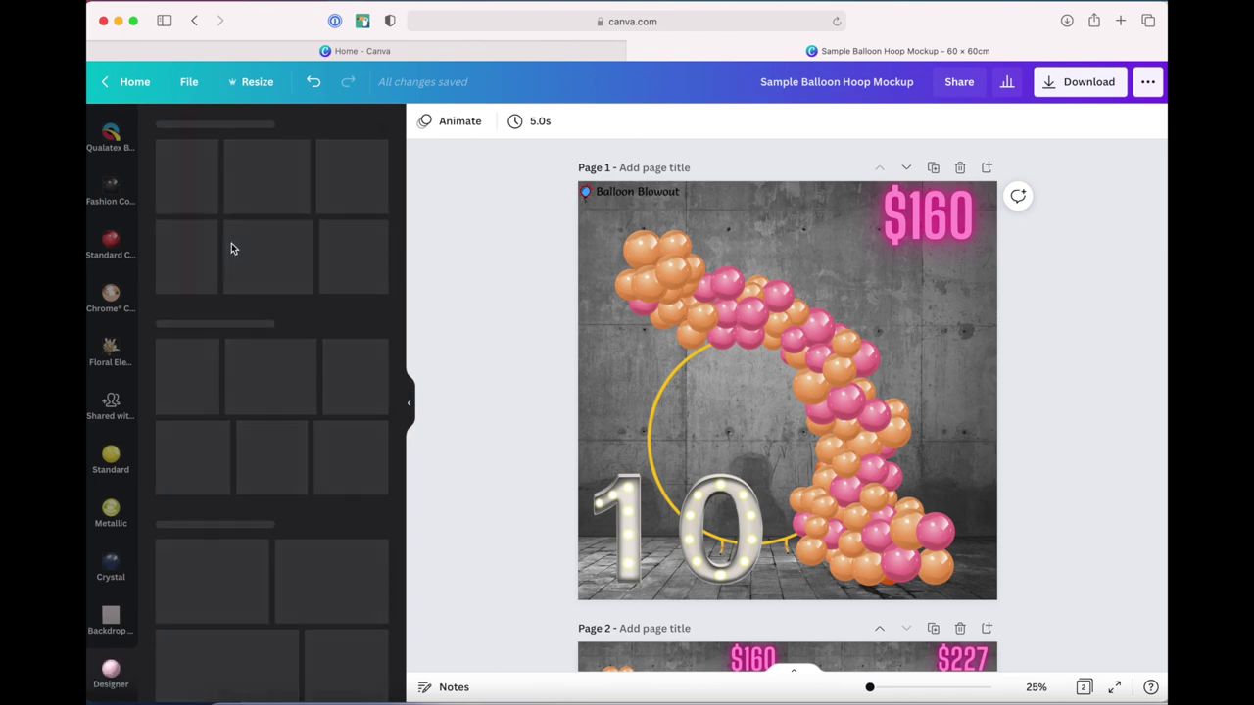
{"action": "left_click", "coordinate": [163, 125]}
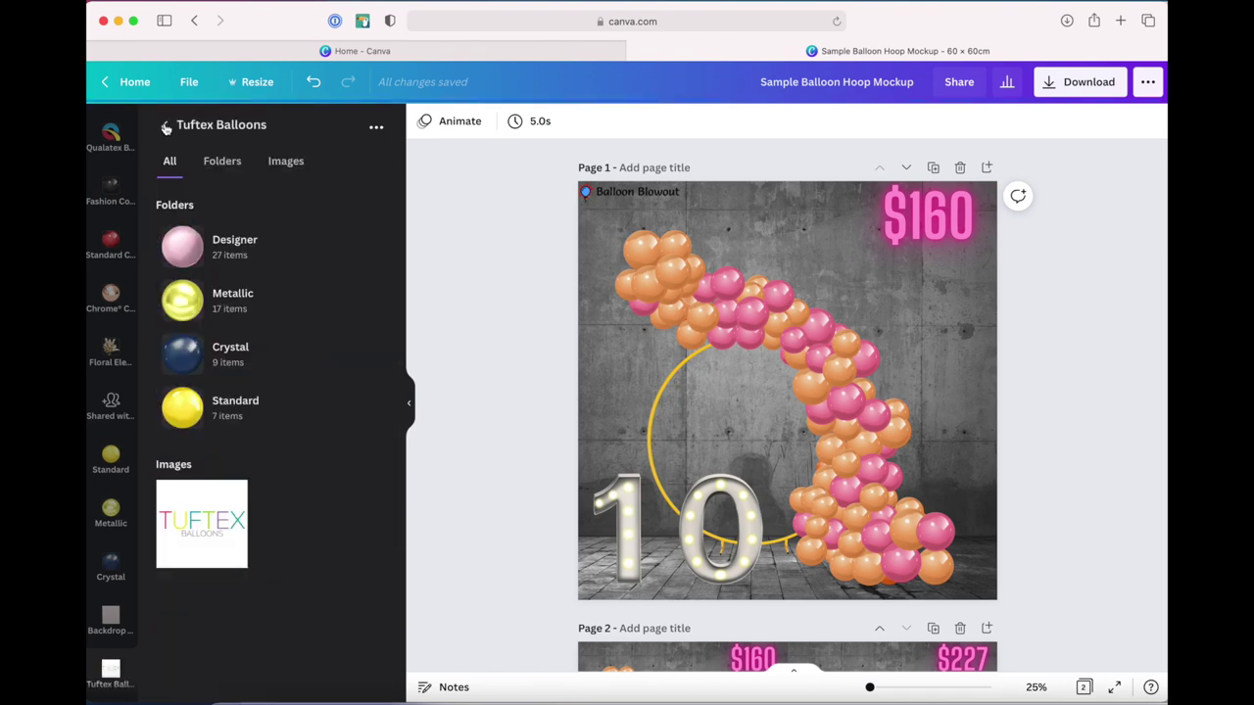
{"action": "left_click", "coordinate": [164, 126]}
{"action": "mouse_move", "coordinate": [258, 354]}
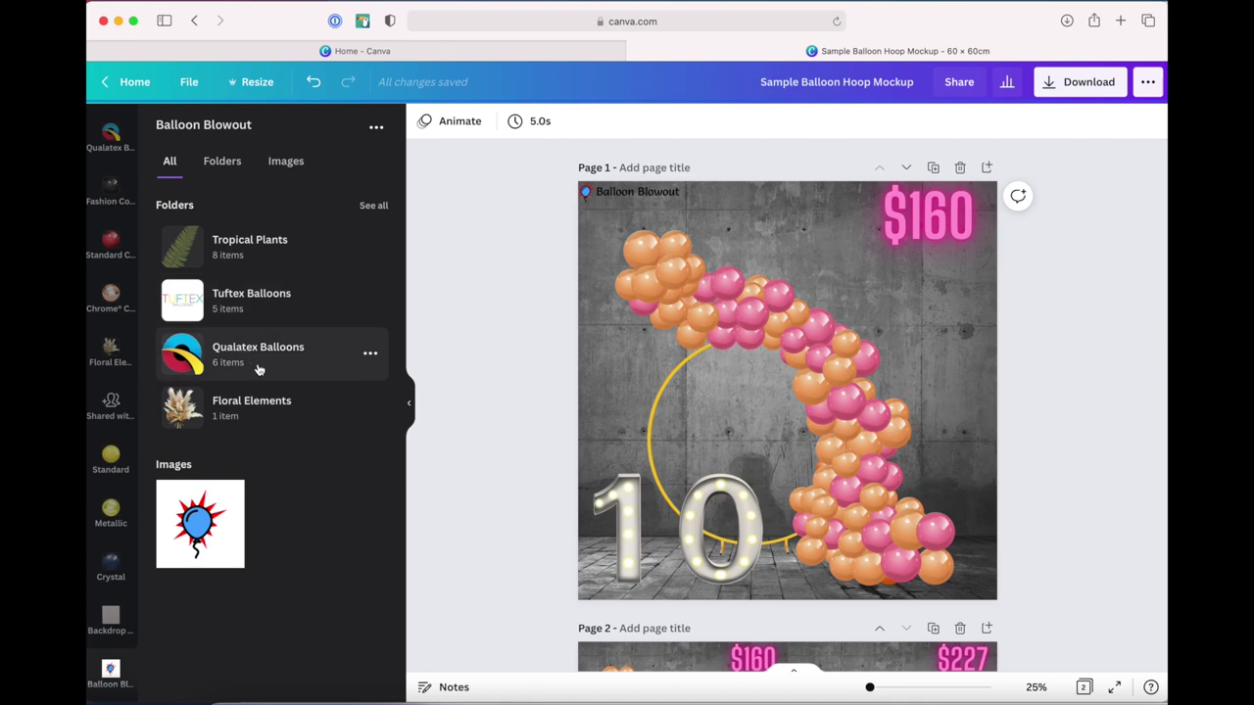
{"action": "left_click", "coordinate": [258, 364]}
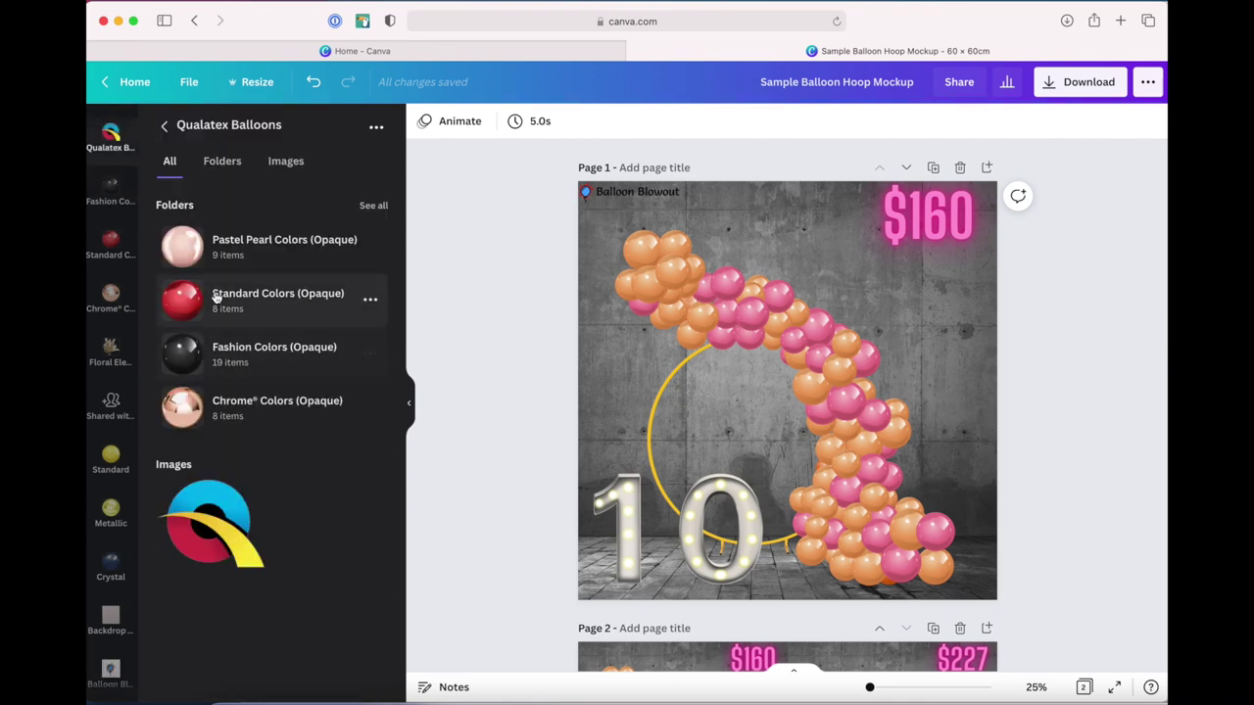
{"action": "left_click", "coordinate": [165, 128]}
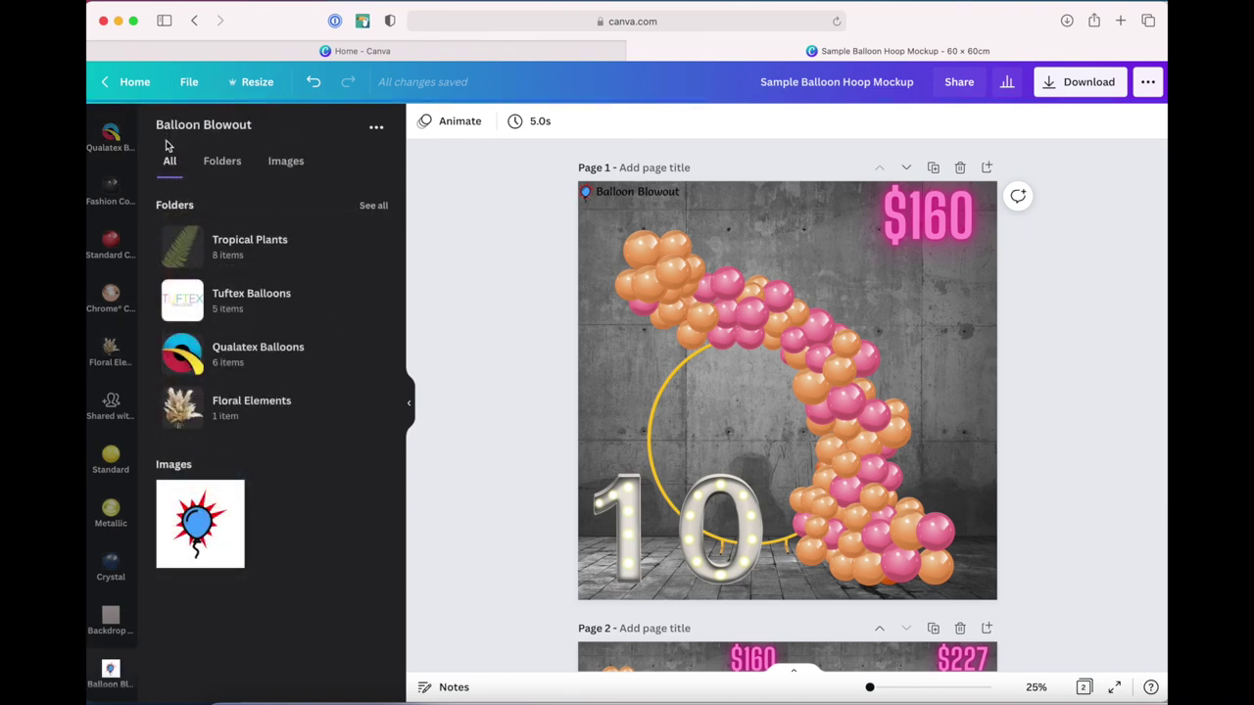
{"action": "left_click", "coordinate": [281, 416]}
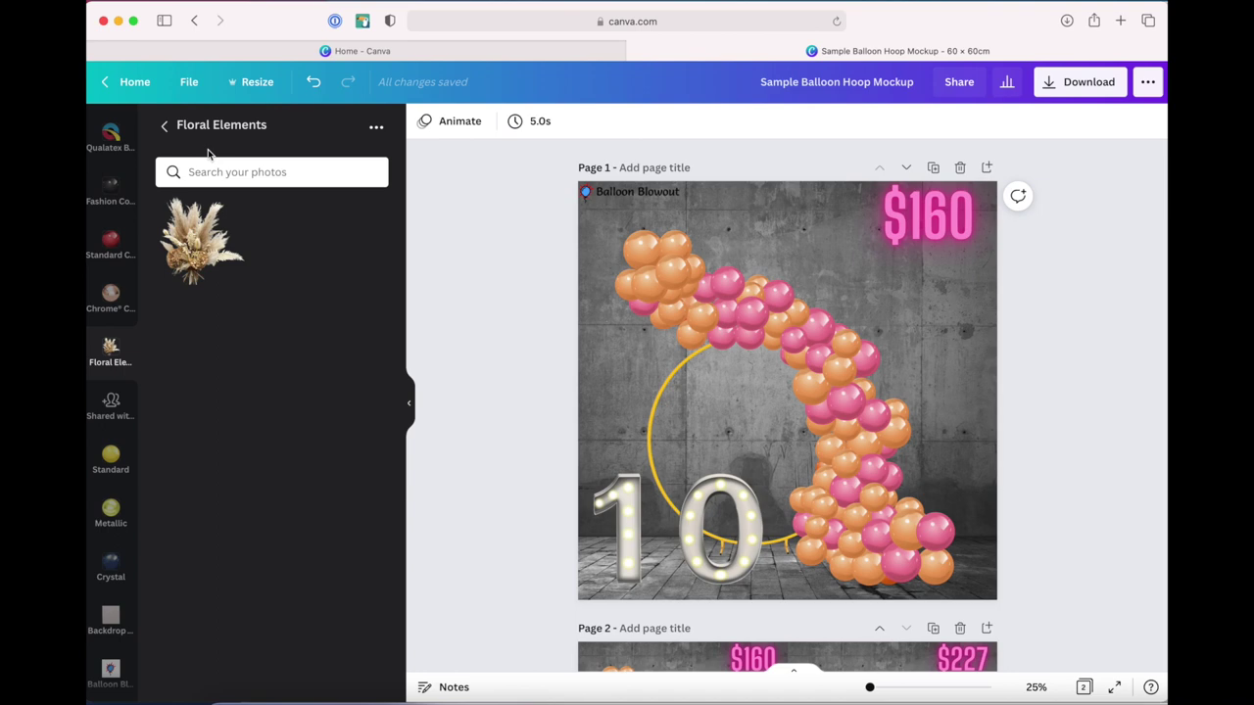
{"action": "left_click", "coordinate": [163, 127]}
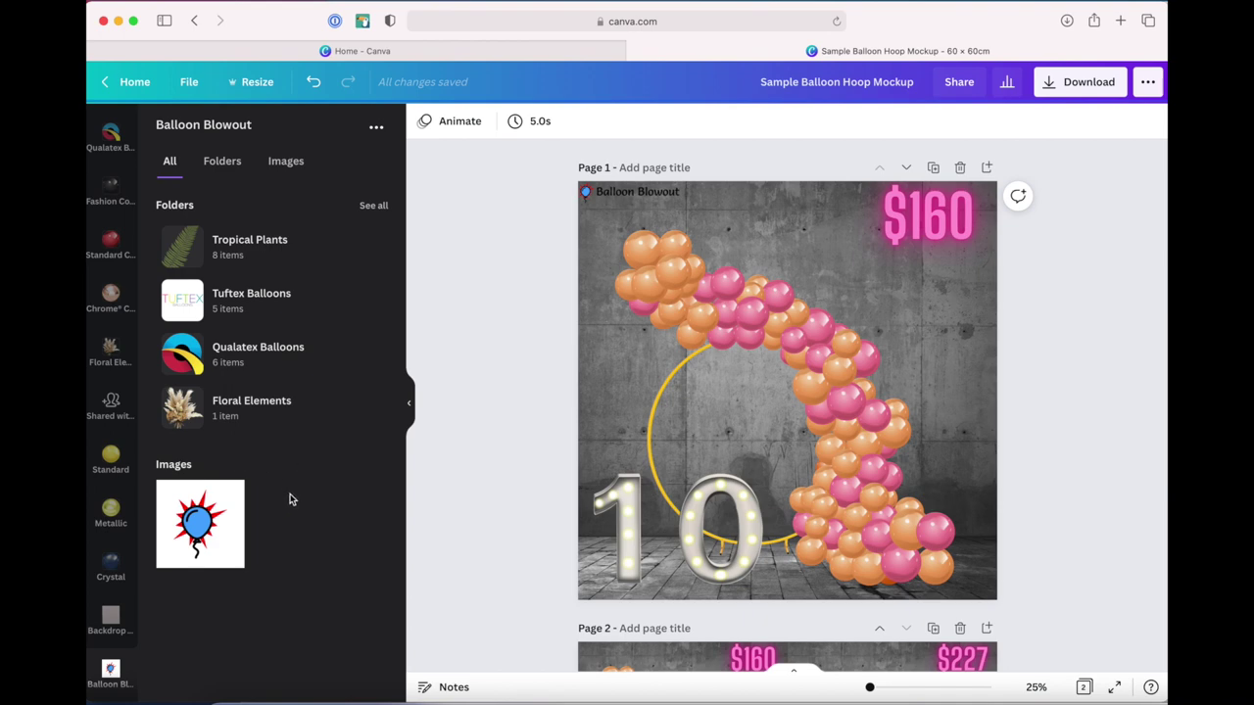
Step: Create a subfolder named 'Lighted Marquee Numbers' inside the Balloon Blowout folder
{"action": "mouse_move", "coordinate": [274, 300]}
{"action": "left_click", "coordinate": [377, 129]}
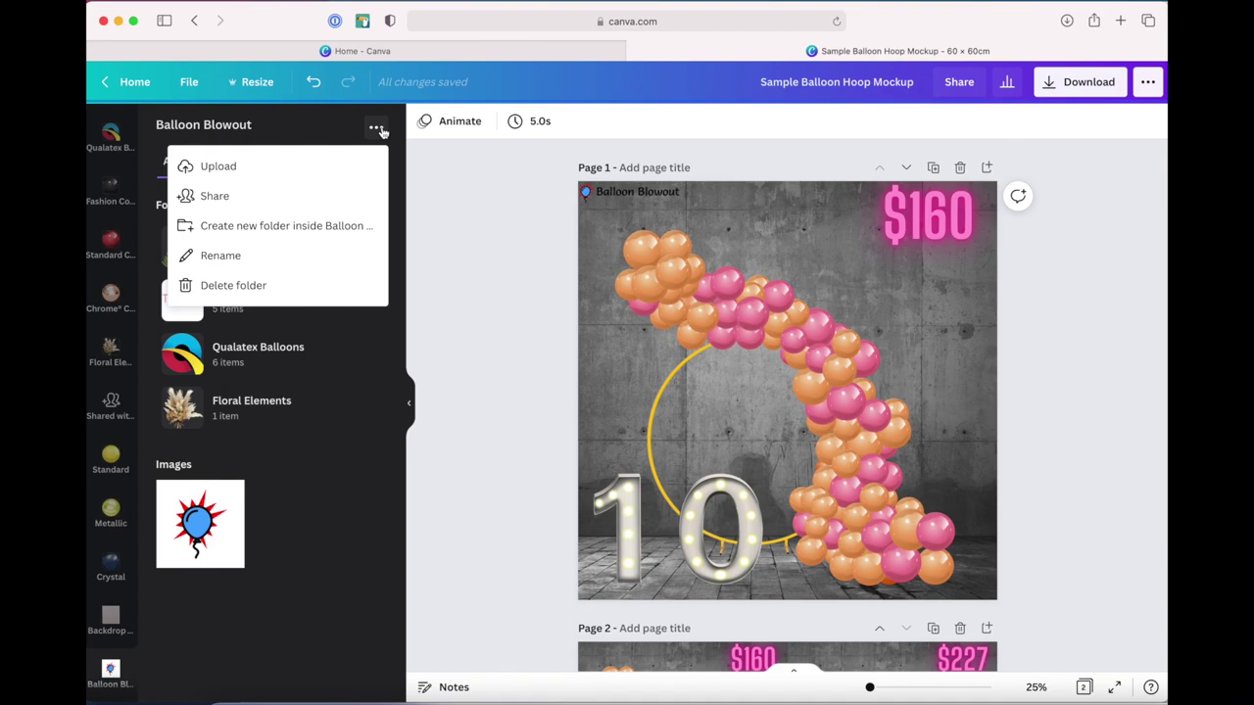
{"action": "left_click", "coordinate": [279, 230]}
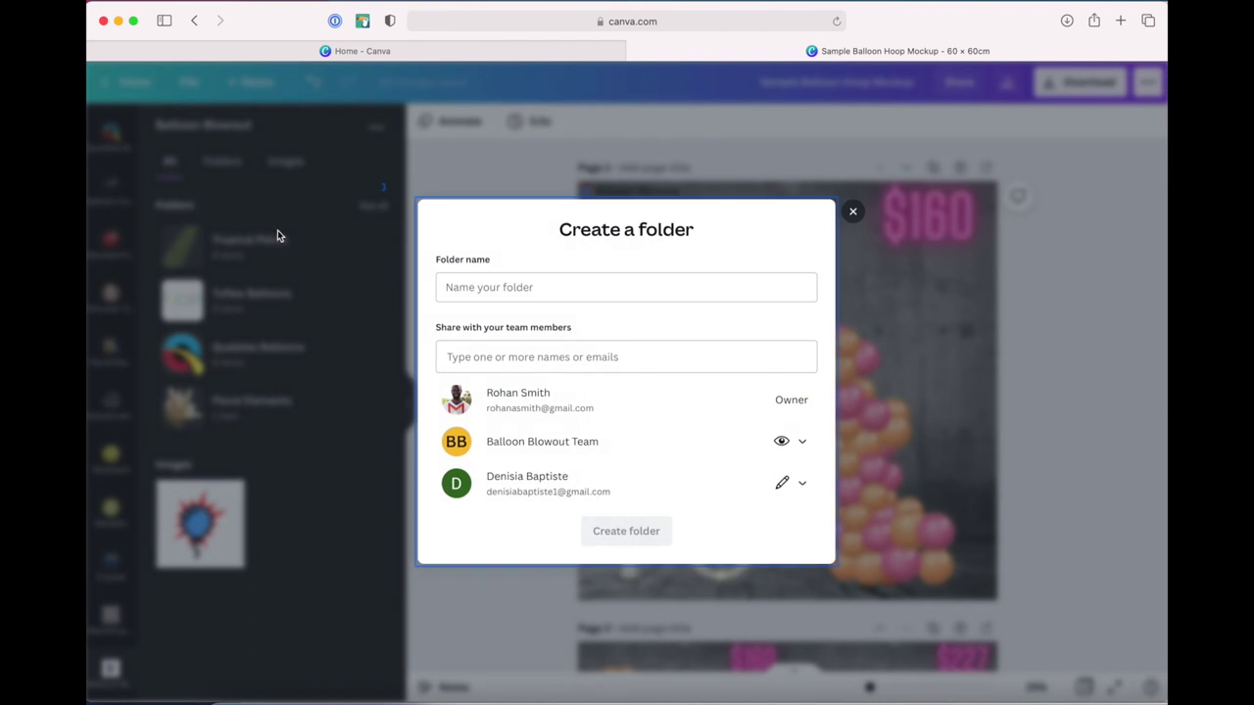
{"action": "left_click", "coordinate": [493, 290]}
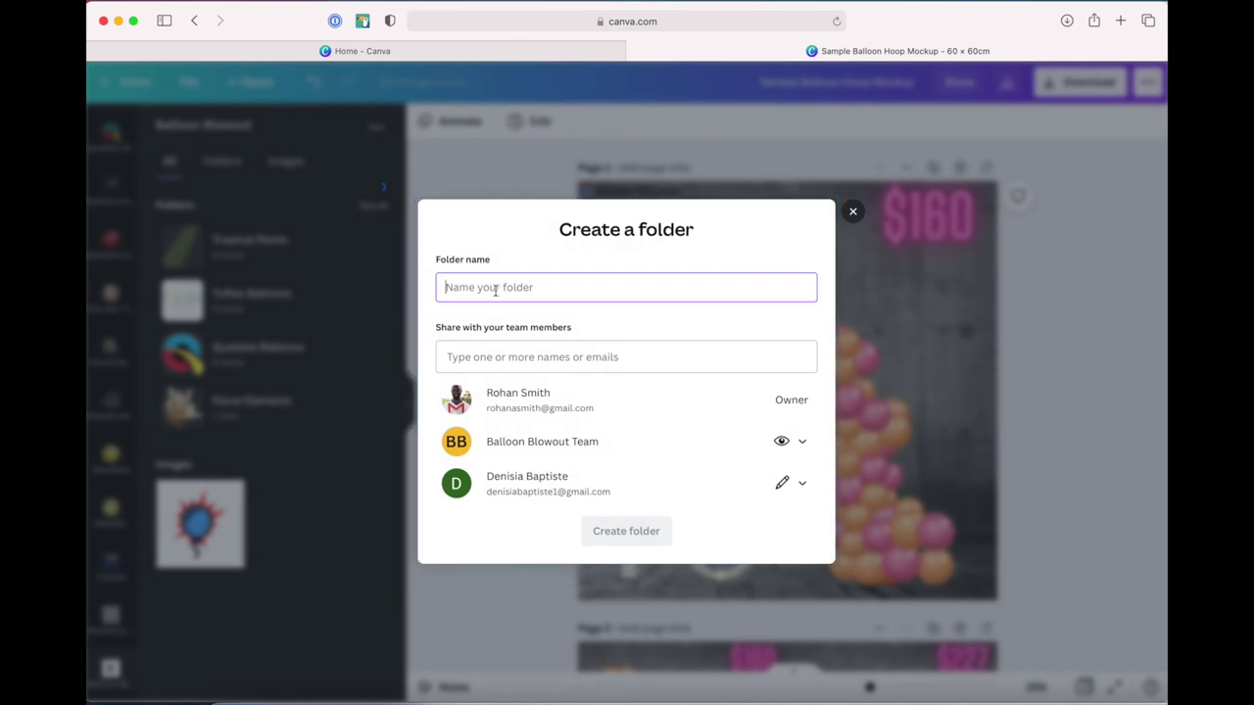
{"action": "type", "text": "Lighted Marquee Numbers"}
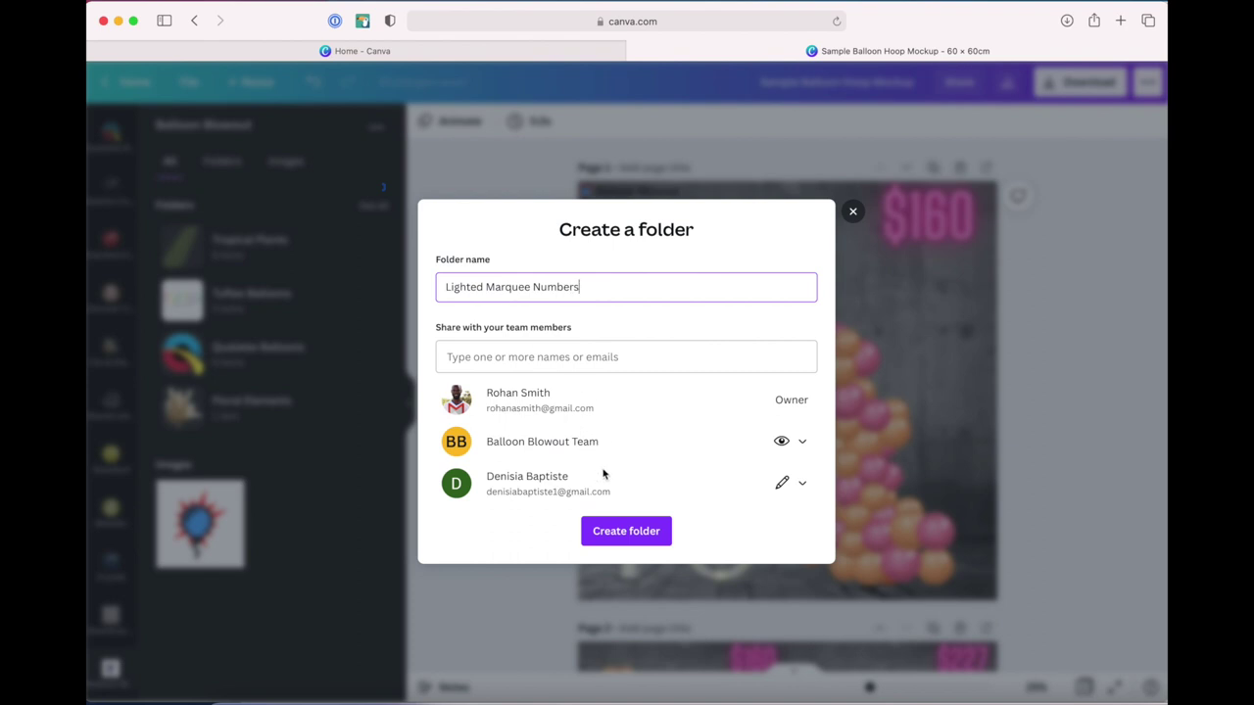
{"action": "left_click", "coordinate": [626, 531]}
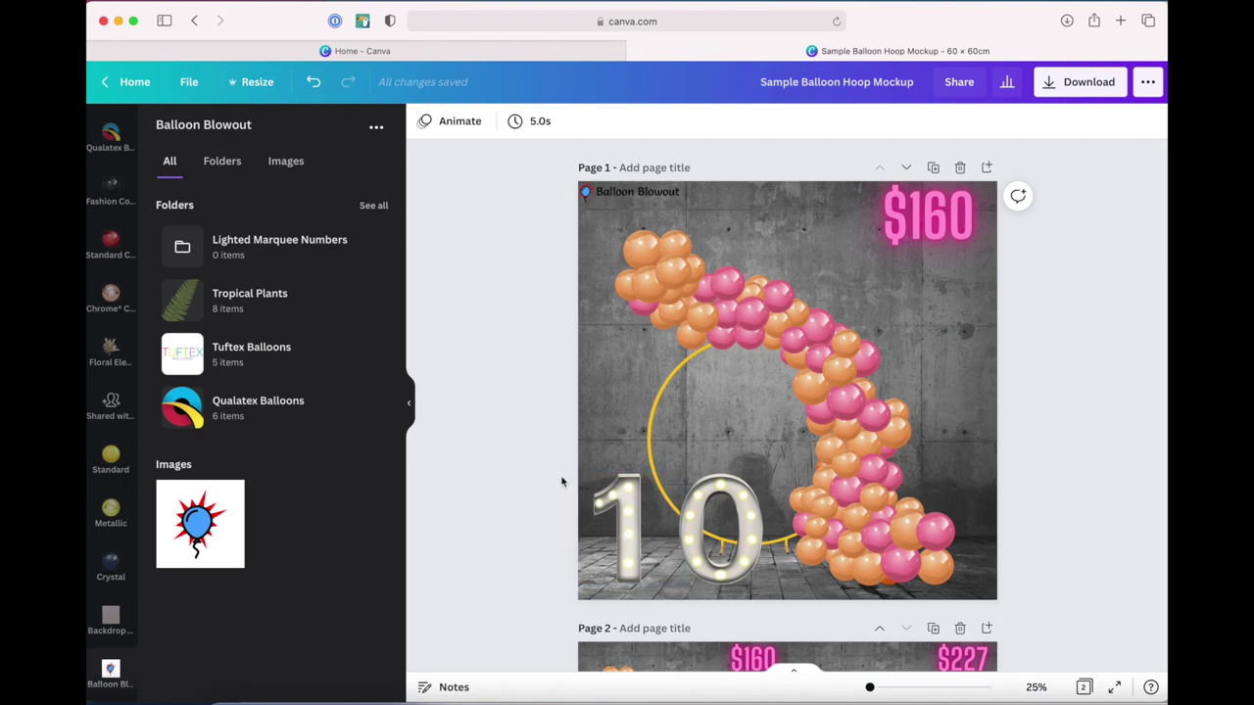
Step: Upload all ten marquee number PNGs, 0 through 9, into the Lighted Marquee Numbers folder
{"action": "left_click", "coordinate": [312, 255]}
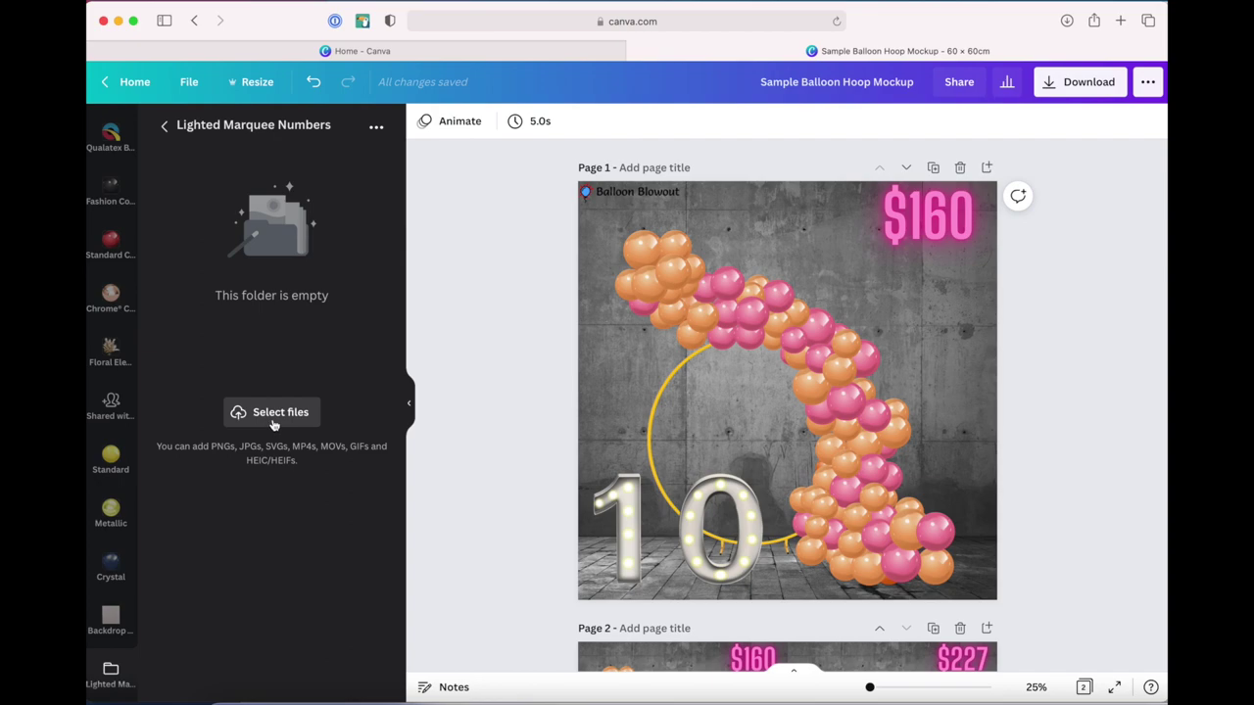
{"action": "left_click", "coordinate": [274, 417]}
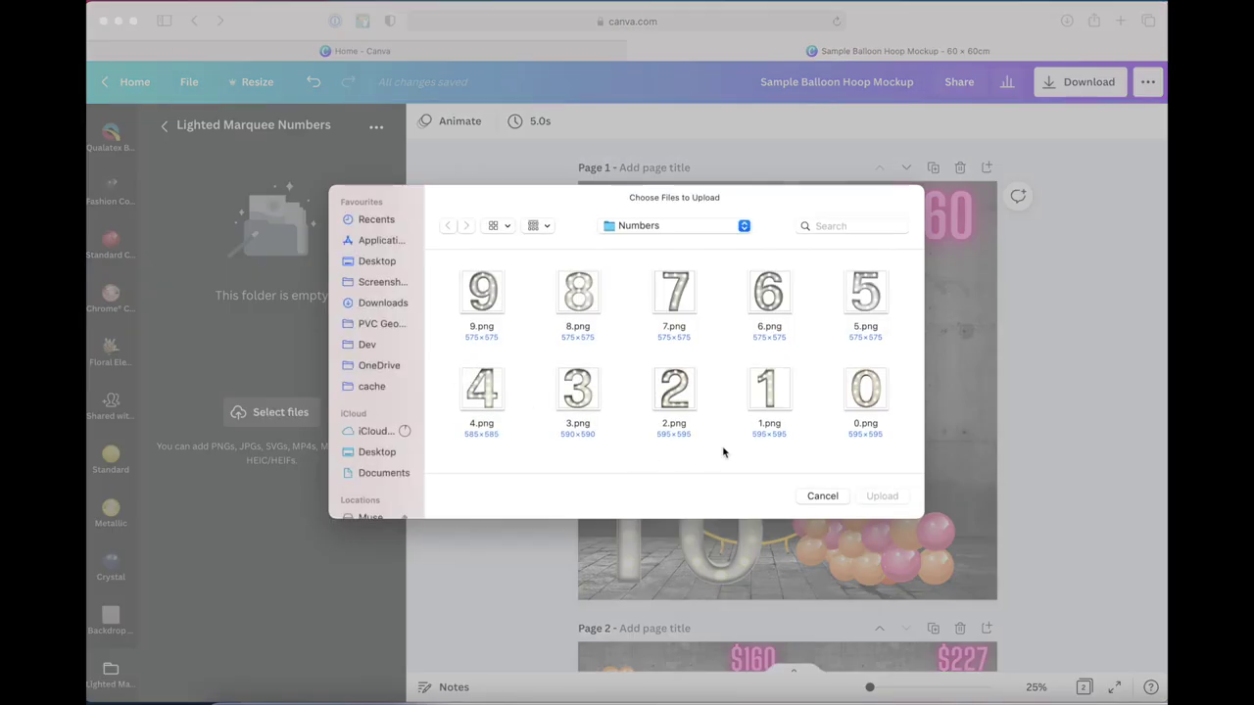
{"action": "left_click_drag", "start_coordinate": [896, 450], "coordinate": [451, 263]}
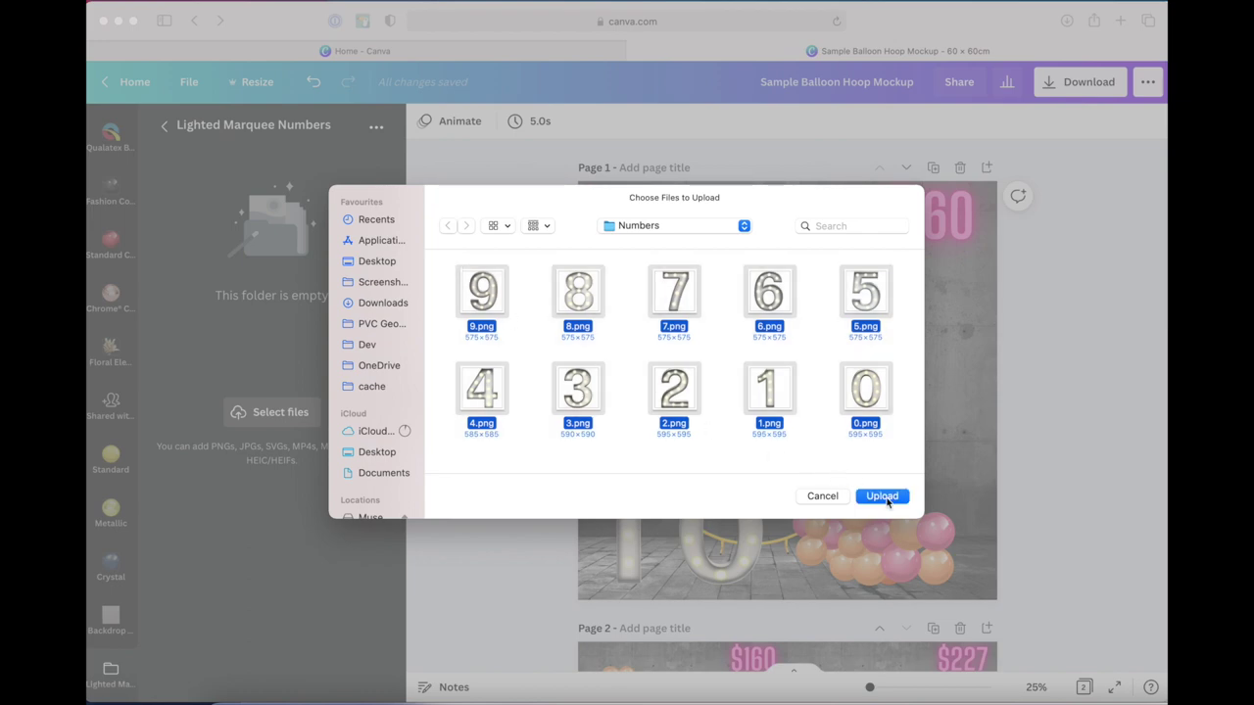
{"action": "left_click", "coordinate": [882, 497]}
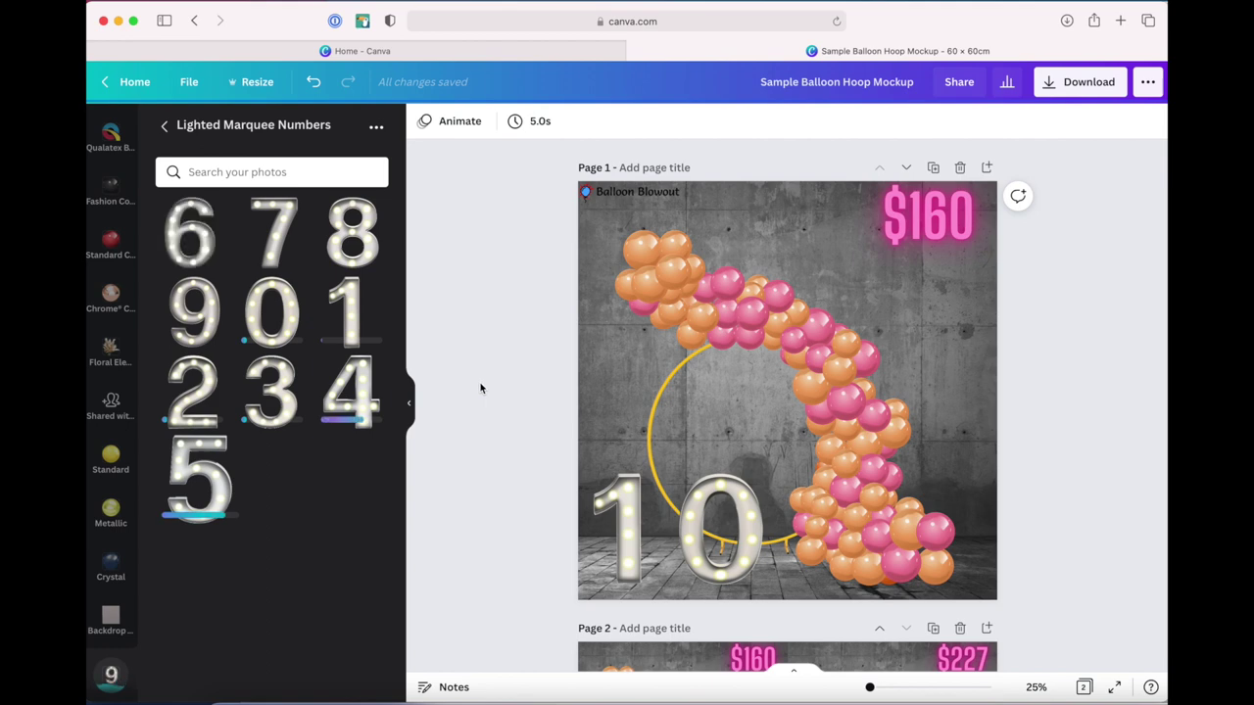
Step: Replace the page's 0 with the marquee 6 and the 1 with the marquee 3
{"action": "left_click", "coordinate": [163, 127]}
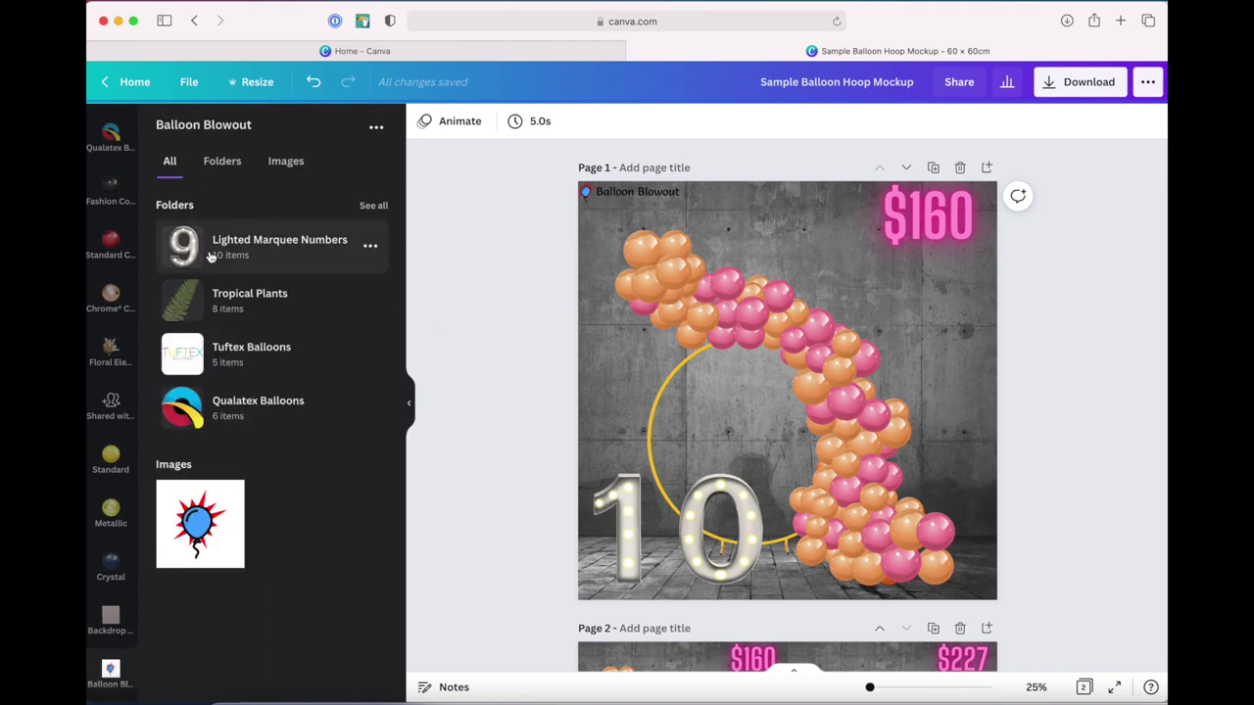
{"action": "mouse_move", "coordinate": [264, 247]}
{"action": "left_click", "coordinate": [290, 255]}
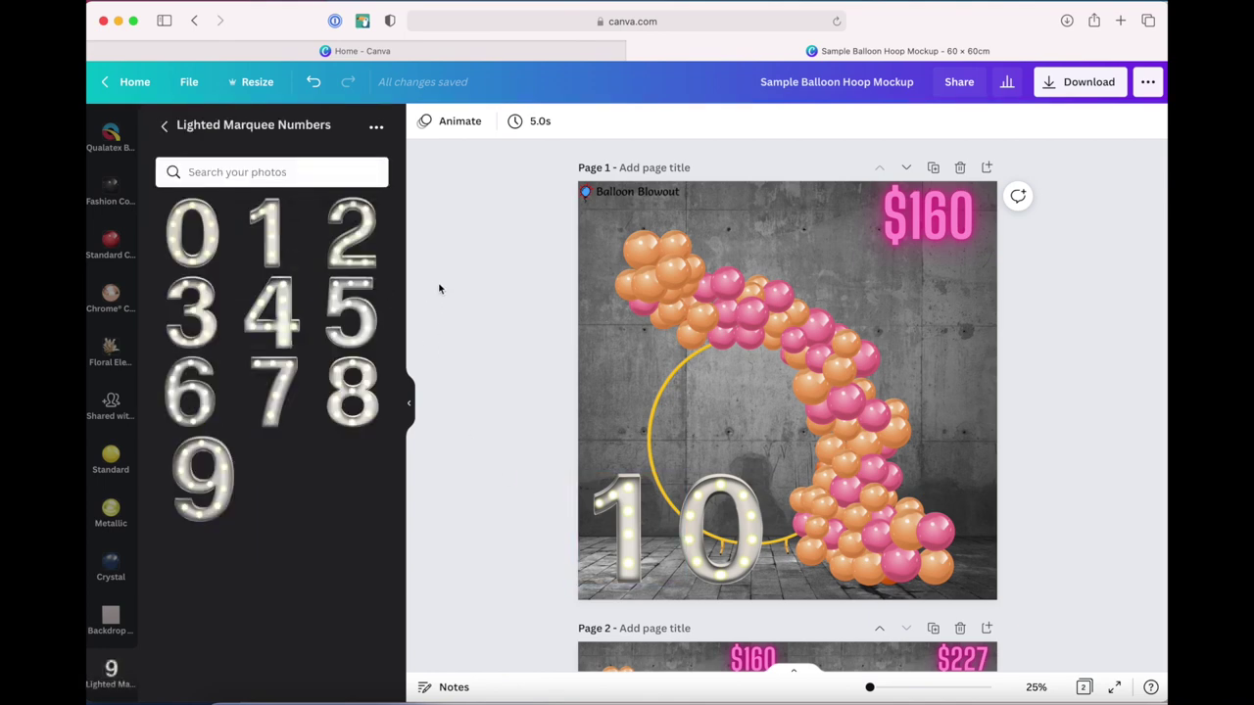
{"action": "left_click_drag", "start_coordinate": [193, 397], "coordinate": [720, 528]}
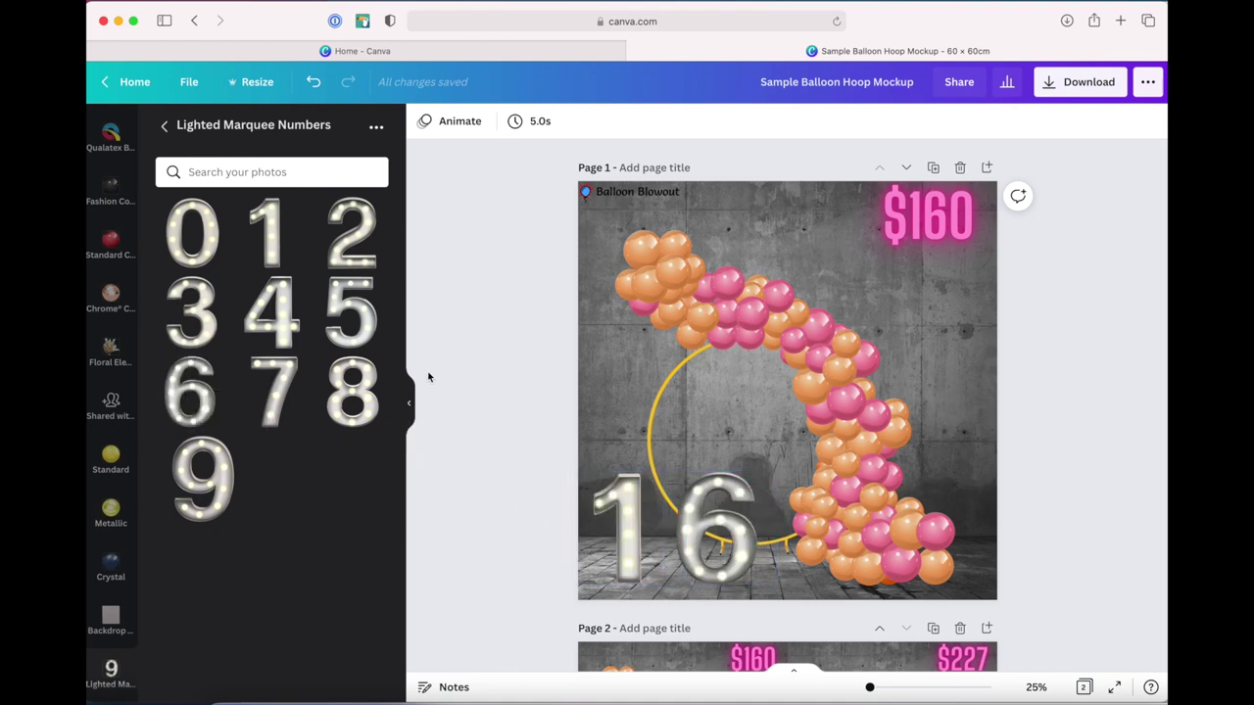
{"action": "left_click_drag", "start_coordinate": [169, 288], "coordinate": [606, 528]}
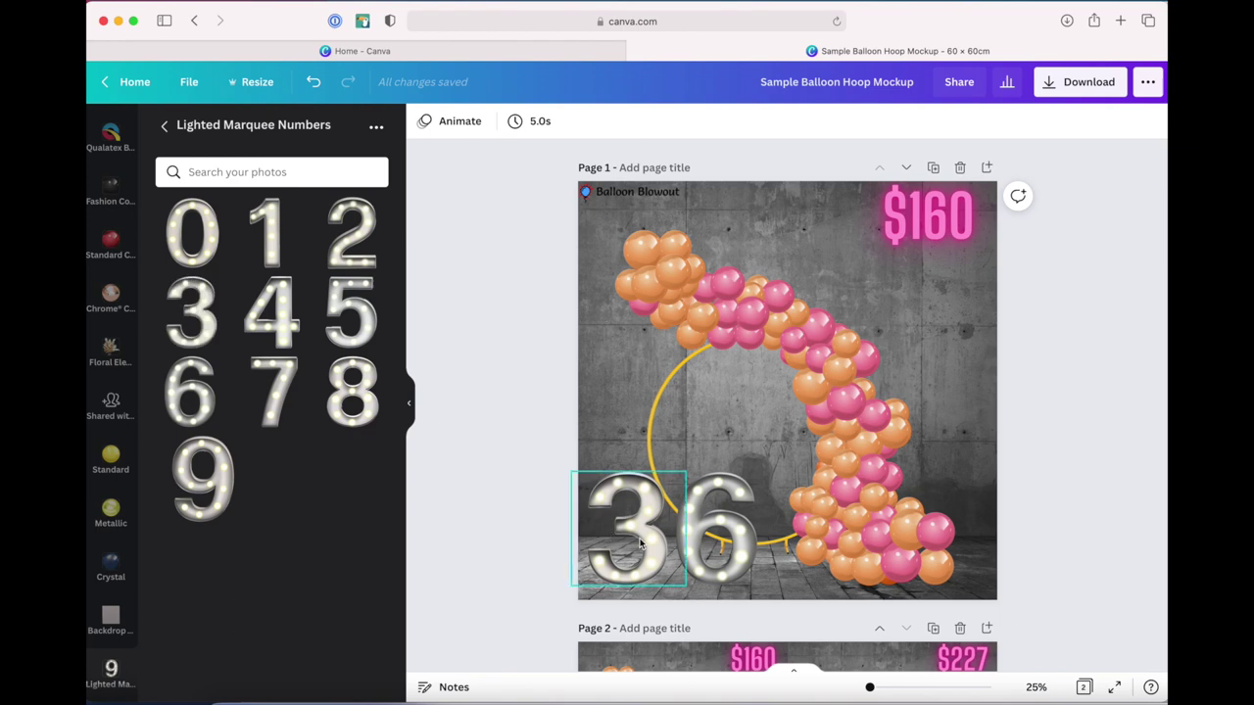
Step: Shrink the '36' numbers together and shift them up and right on page 1
{"action": "left_click", "coordinate": [640, 545]}
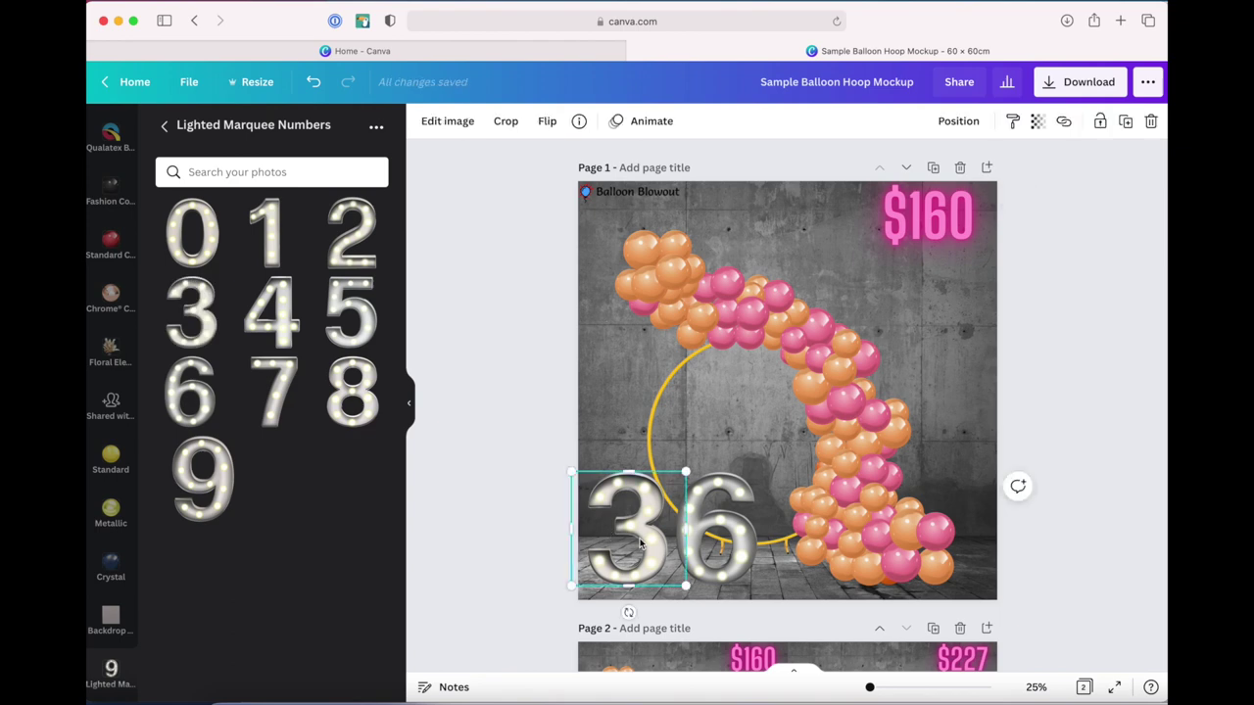
{"action": "left_click", "coordinate": [733, 529], "text": "shift"}
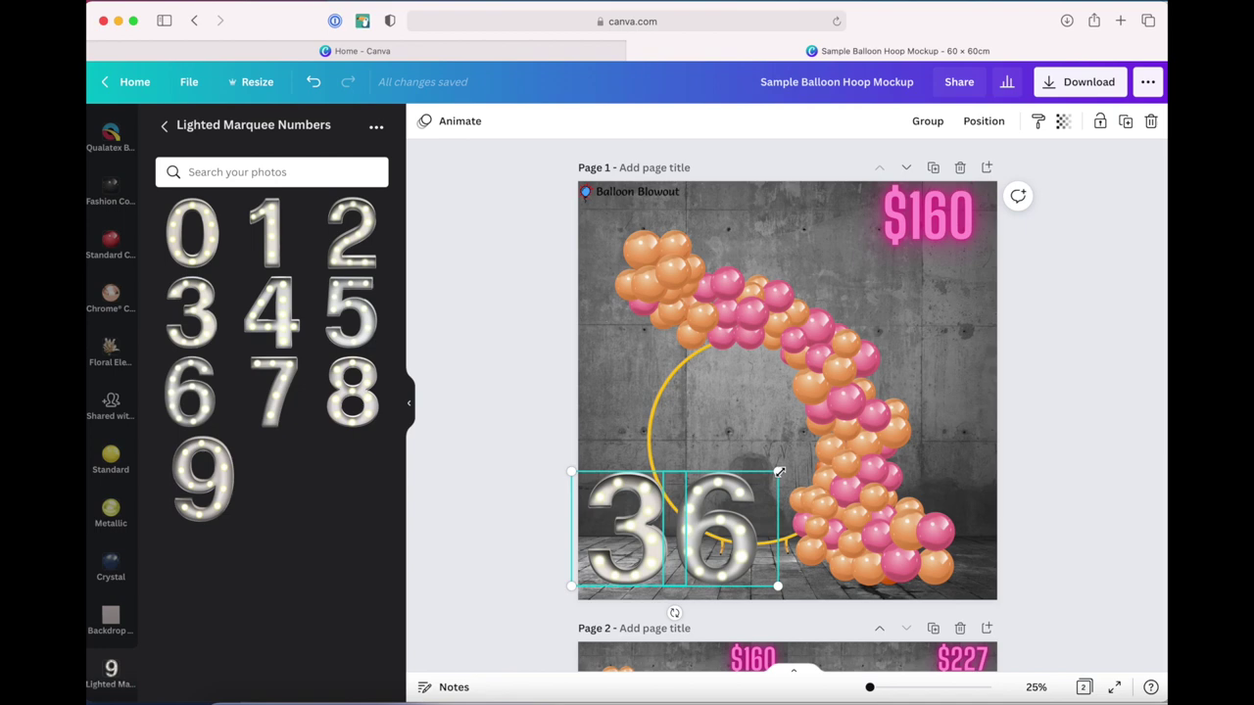
{"action": "left_click_drag", "start_coordinate": [777, 474], "coordinate": [703, 512]}
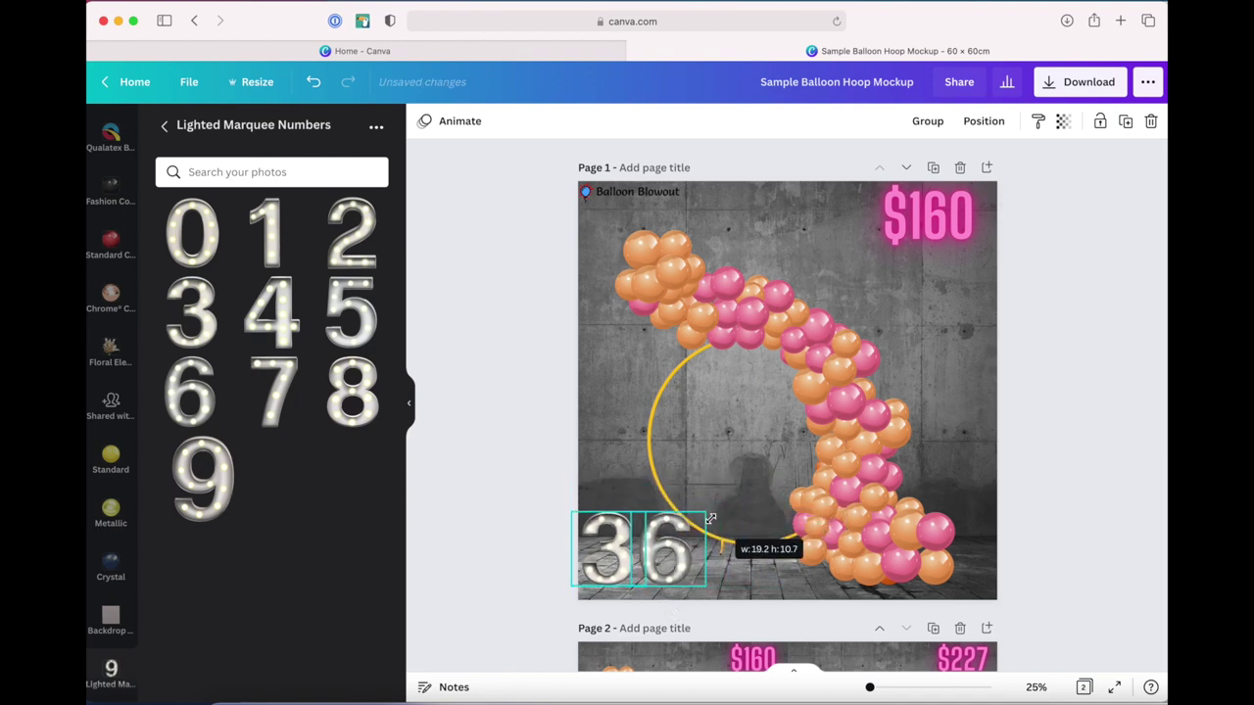
{"action": "left_click_drag", "start_coordinate": [672, 575], "coordinate": [713, 568]}
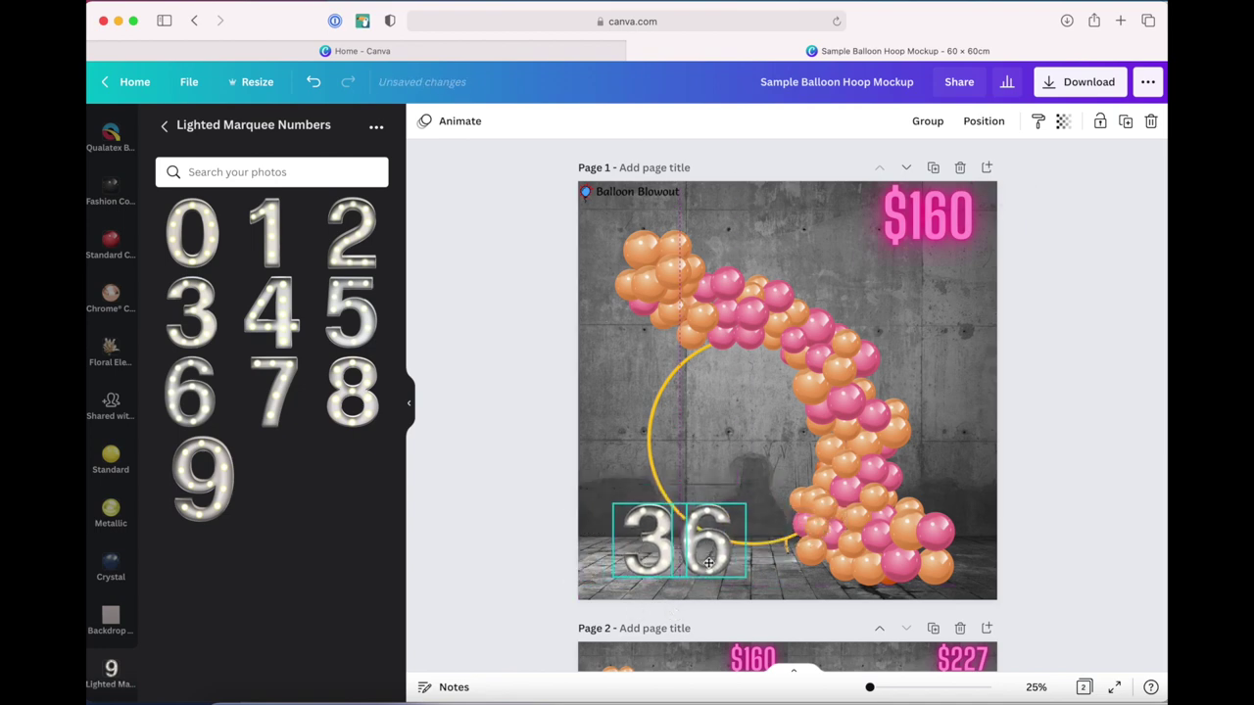
{"action": "left_click", "coordinate": [495, 432]}
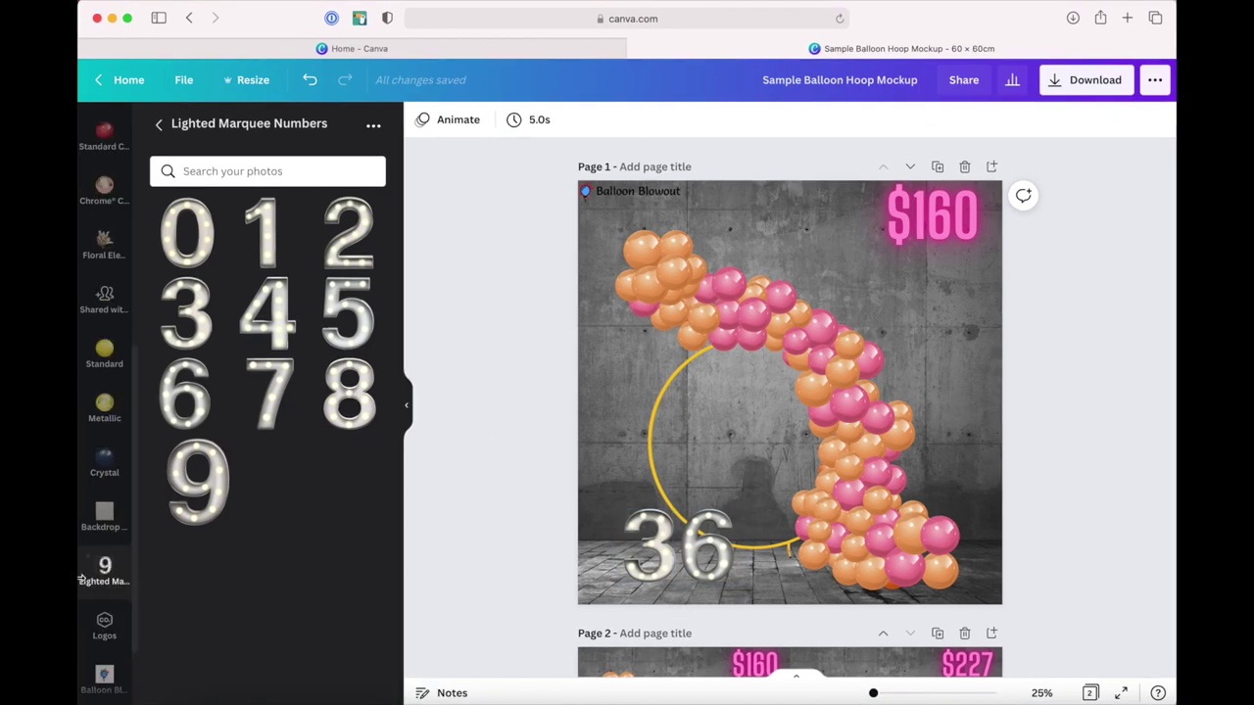
Step: Create a new empty folder named 'Gemar' from the Folders list
{"action": "scroll", "coordinate": [110, 577], "scroll_direction": "down", "scroll_amount": 3}
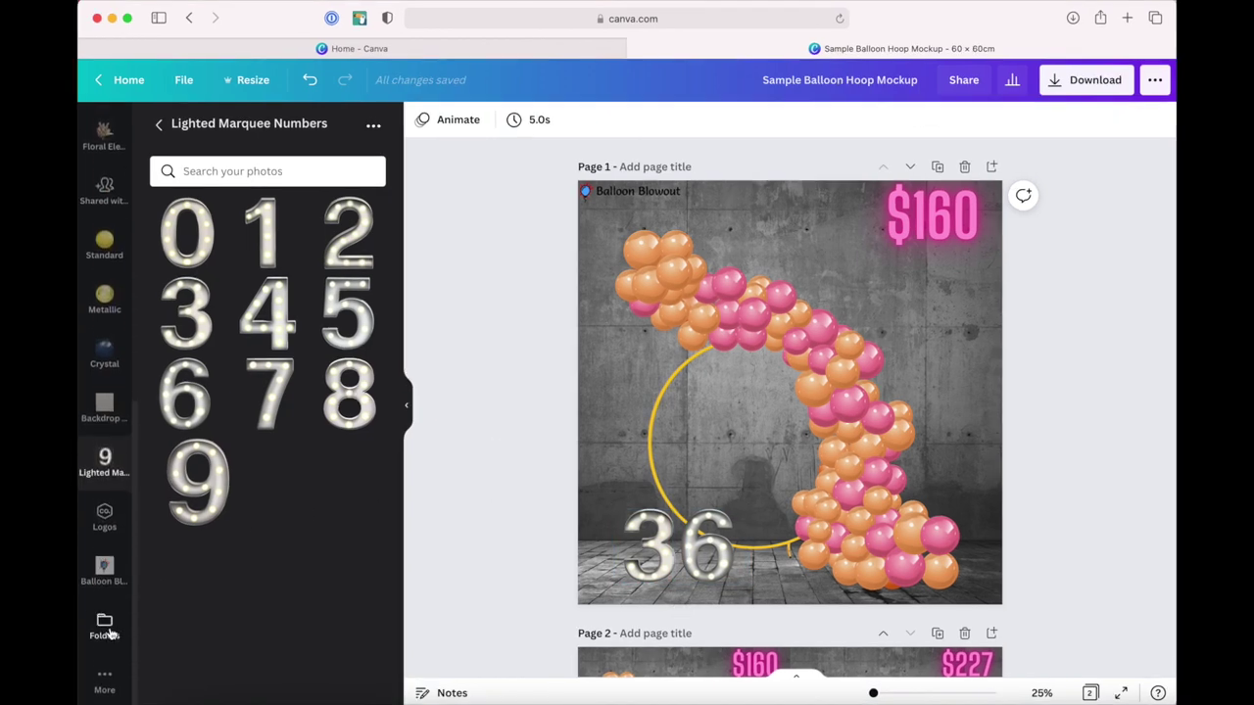
{"action": "left_click", "coordinate": [105, 625]}
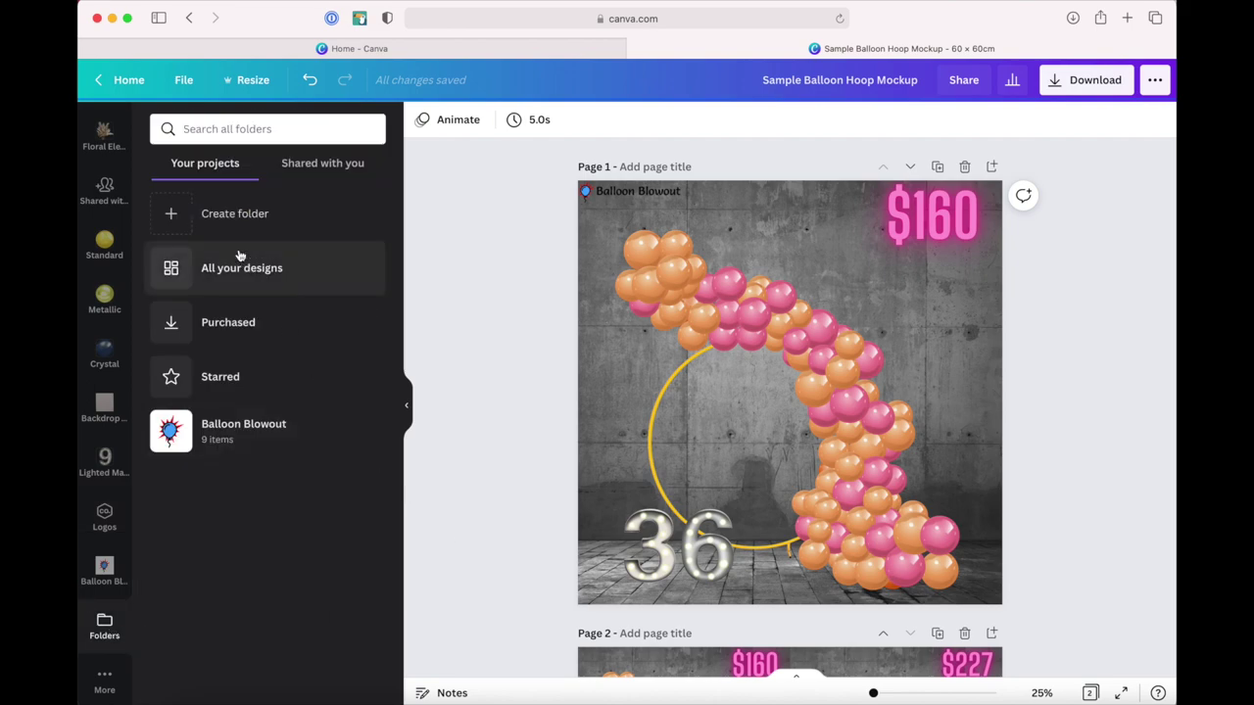
{"action": "left_click", "coordinate": [235, 217]}
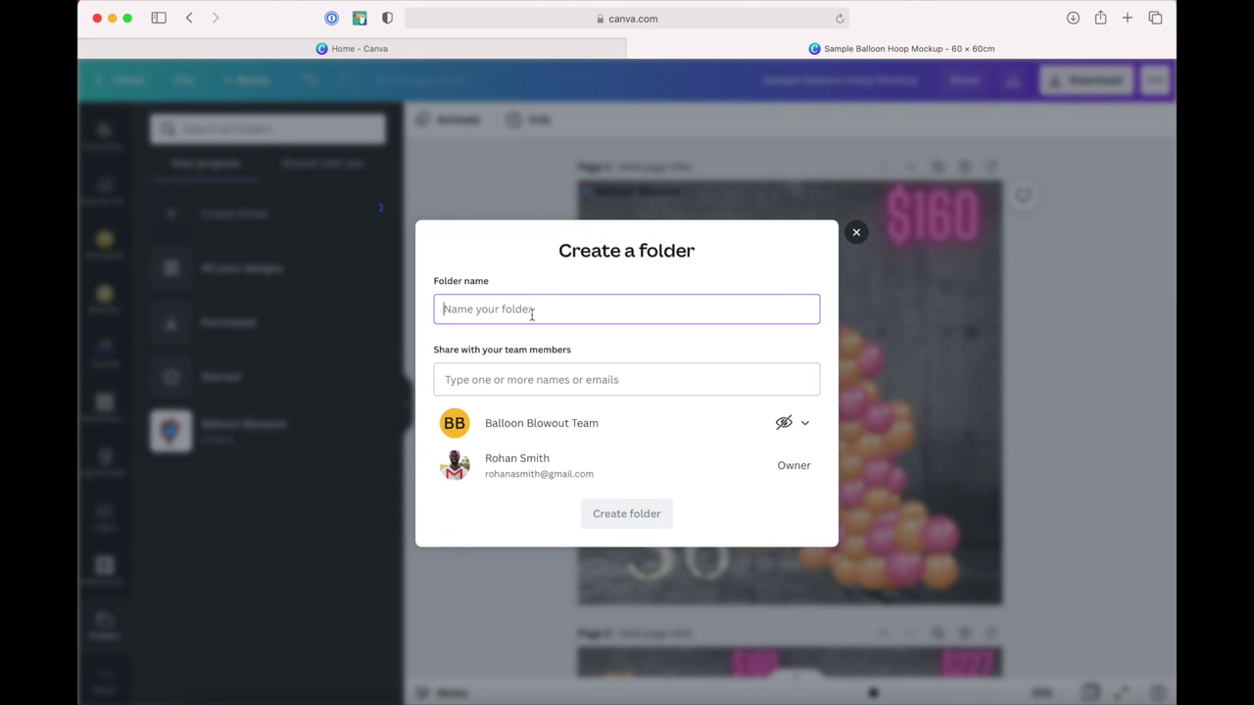
{"action": "type", "text": "Gemar"}
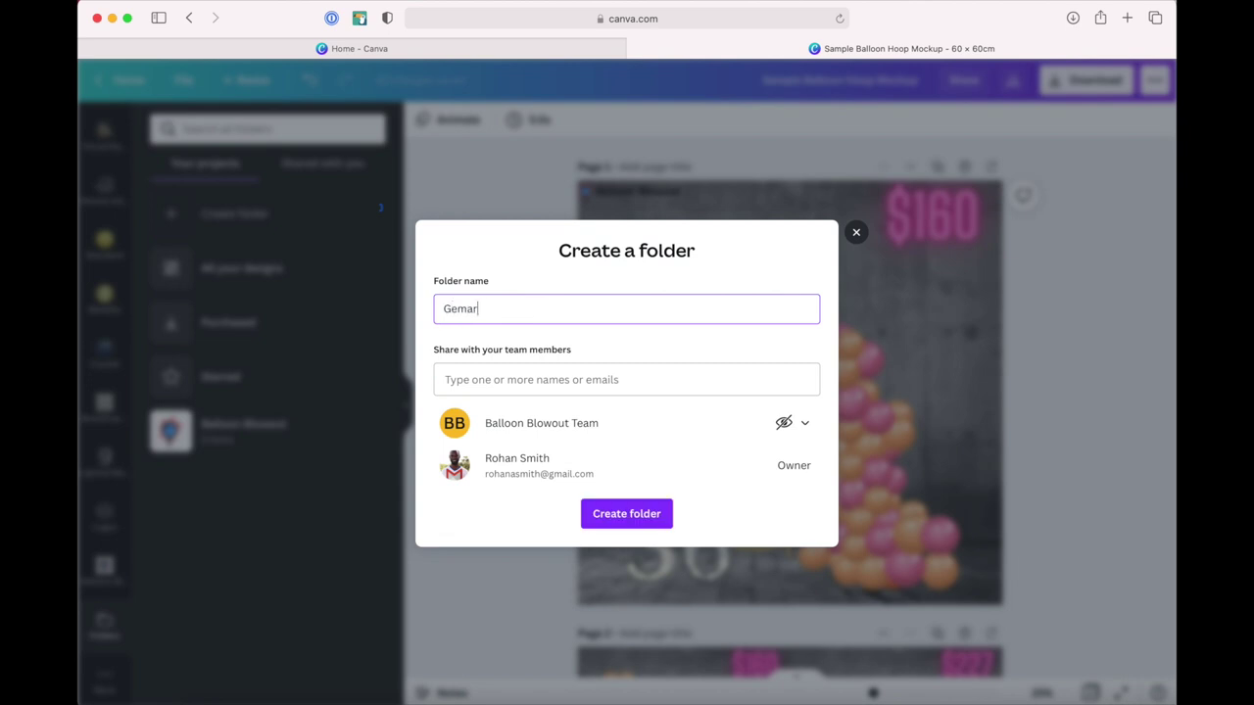
{"action": "left_click", "coordinate": [619, 524]}
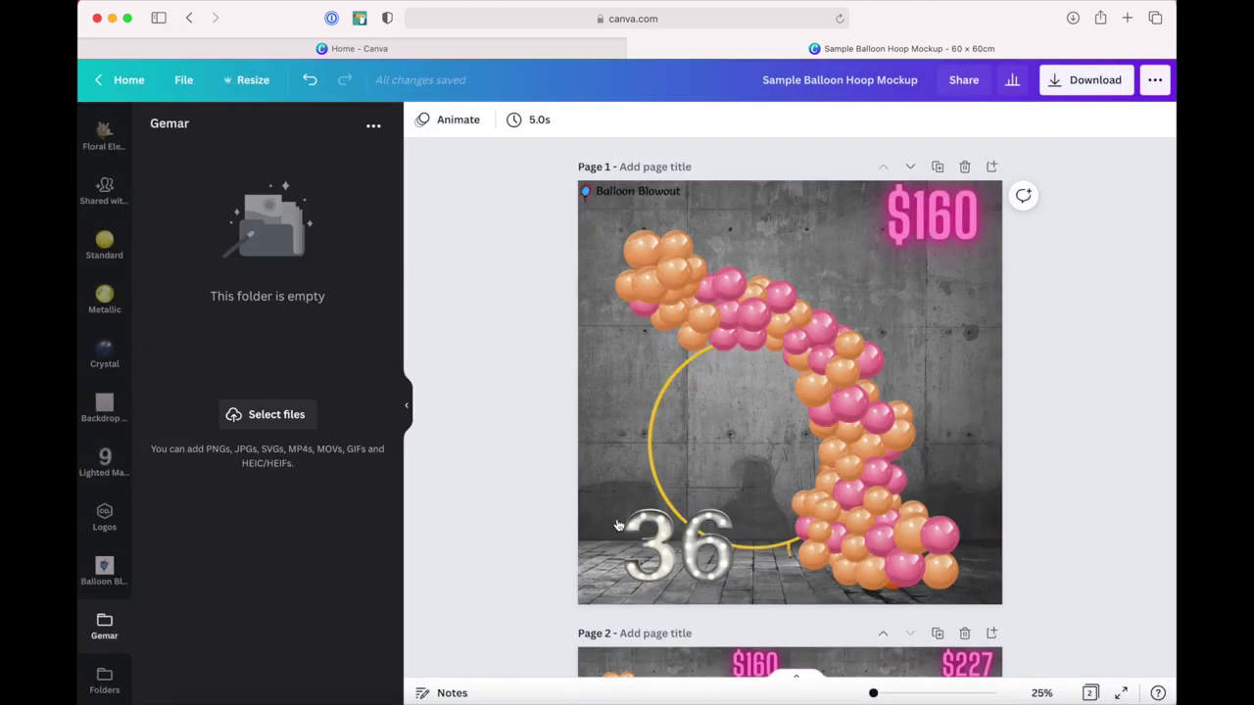
Step: Upload all eight balloon images from Downloads > Standard Colors (Opaque) into Gemar
{"action": "left_click", "coordinate": [258, 415]}
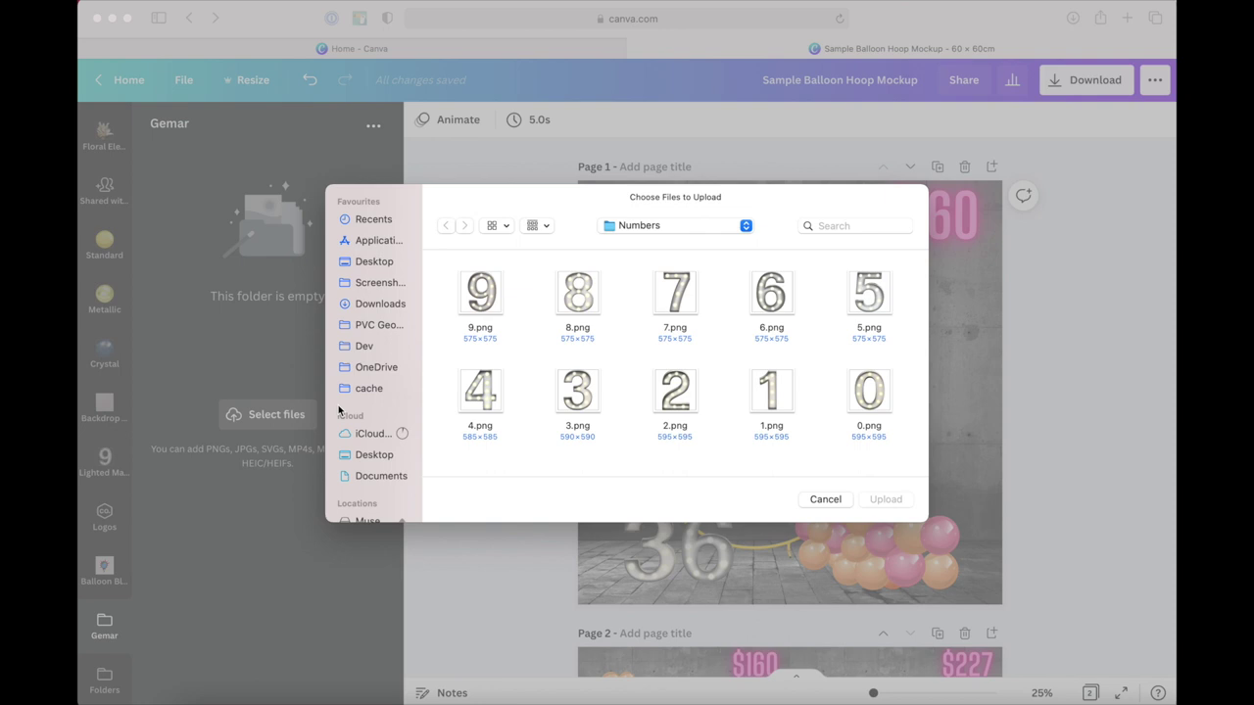
{"action": "left_click", "coordinate": [377, 304]}
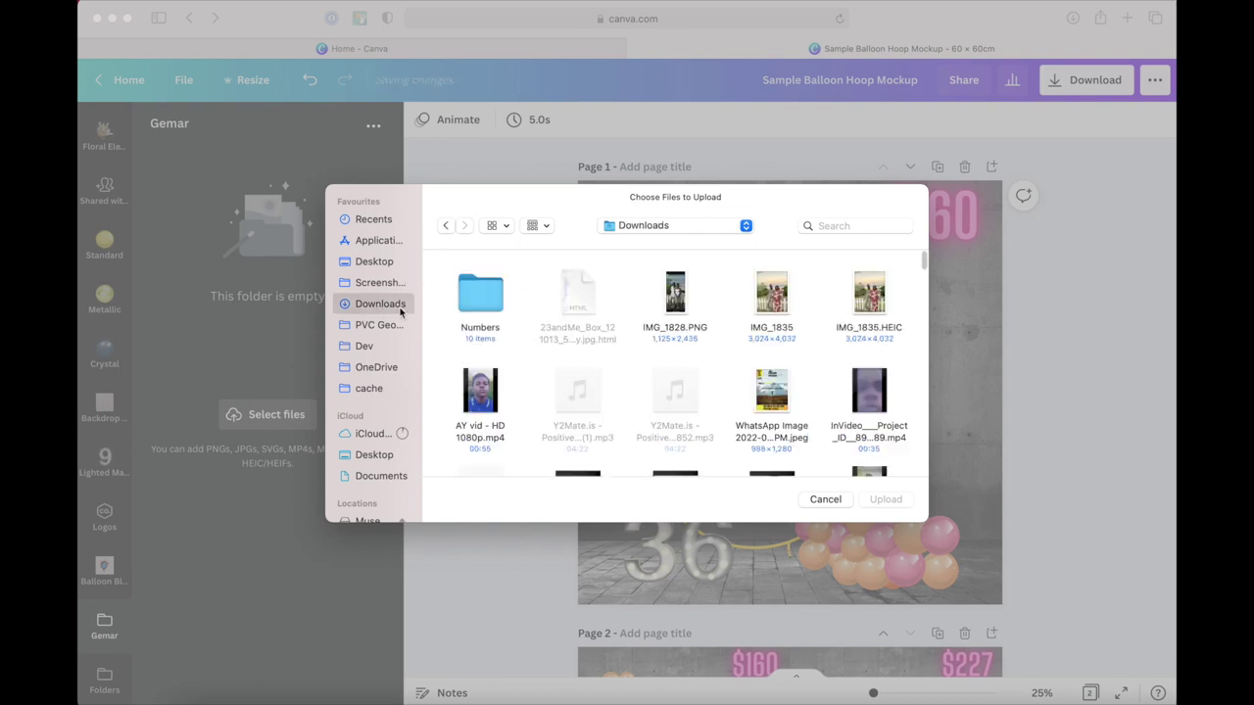
{"action": "scroll", "coordinate": [513, 341], "scroll_direction": "down", "scroll_amount": 2}
{"action": "scroll", "coordinate": [512, 347], "scroll_direction": "down", "scroll_amount": 3}
{"action": "scroll", "coordinate": [512, 348], "scroll_direction": "down", "scroll_amount": 3}
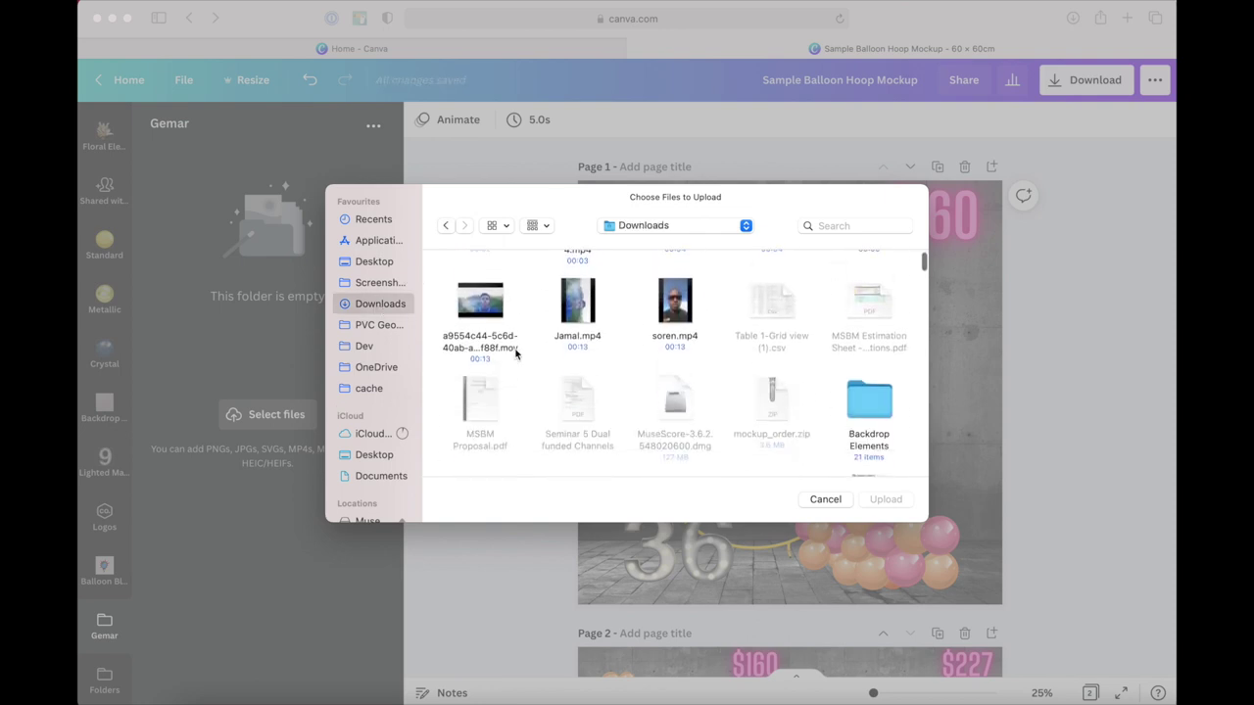
{"action": "scroll", "coordinate": [470, 377], "scroll_direction": "down", "scroll_amount": 2}
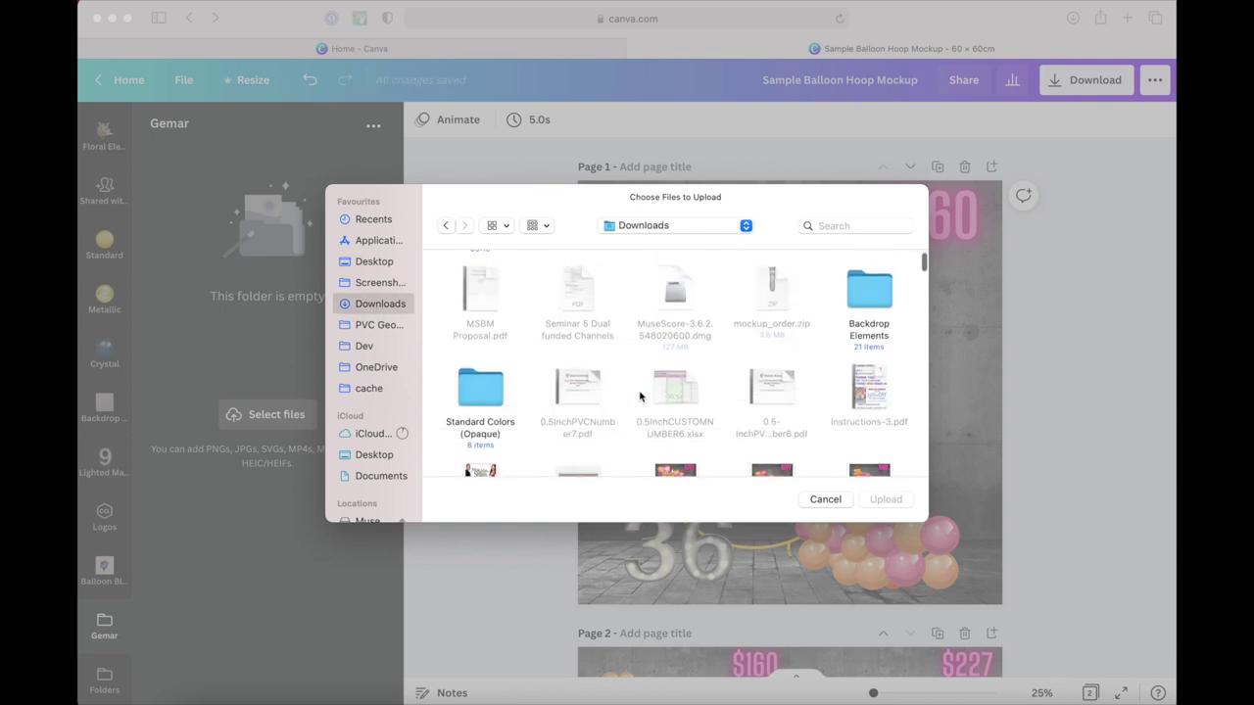
{"action": "double_click", "coordinate": [470, 378]}
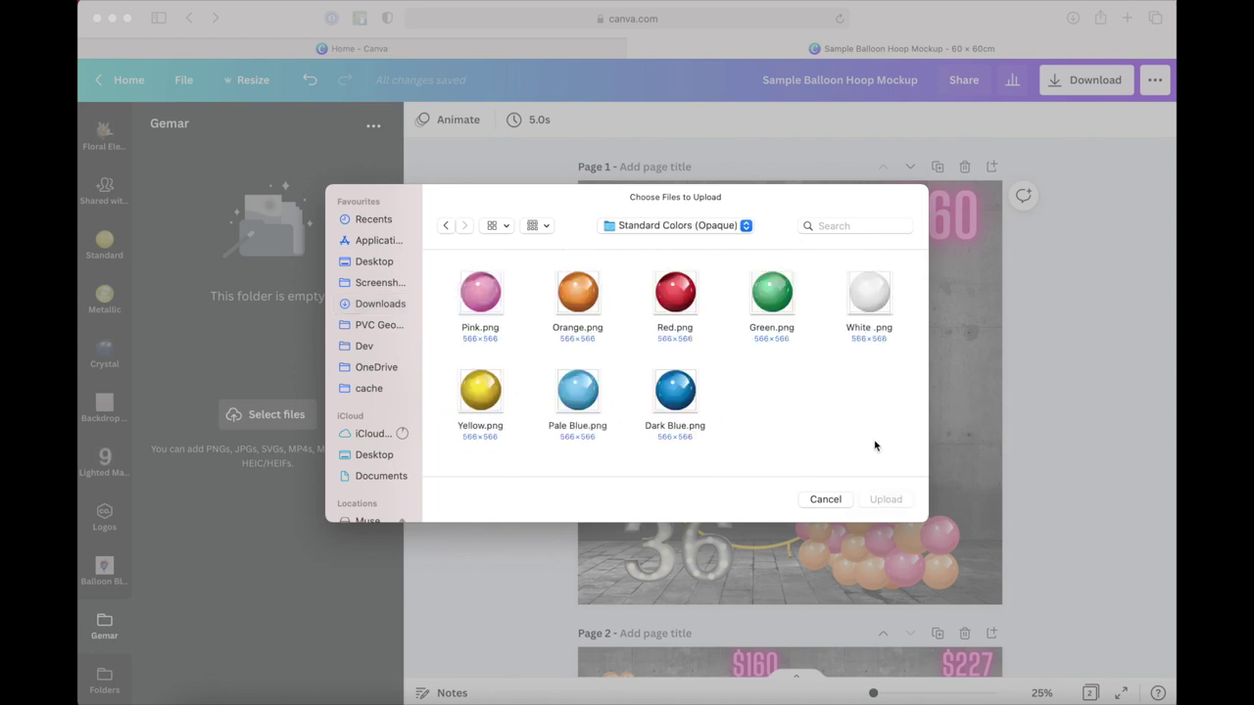
{"action": "key", "text": "super+a"}
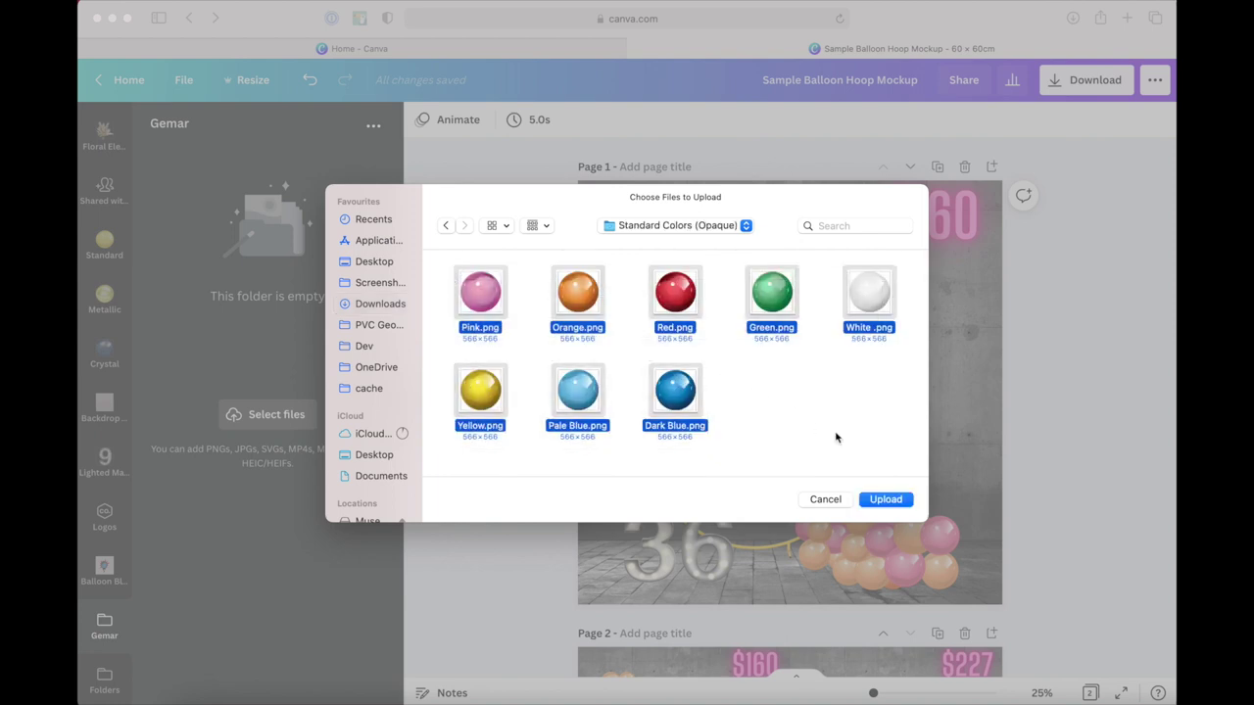
{"action": "left_click", "coordinate": [890, 500]}
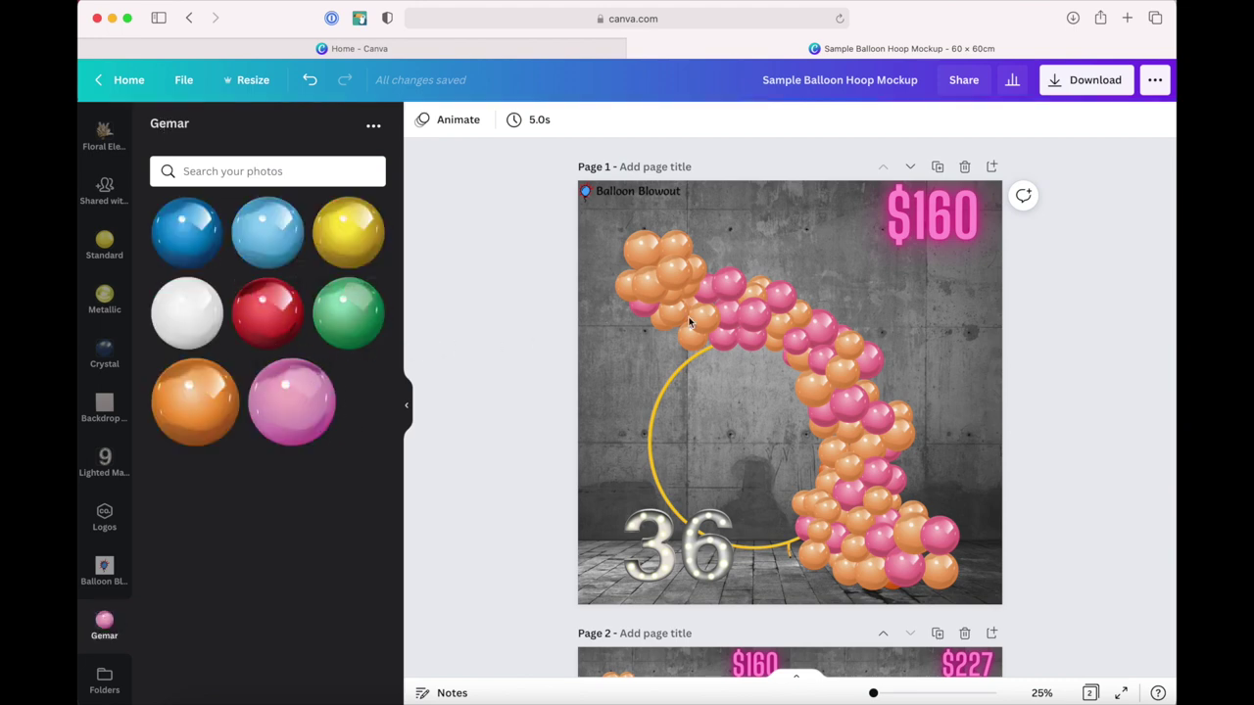
Step: Move the arch group's top image layer off the page to the left
{"action": "left_click", "coordinate": [729, 298]}
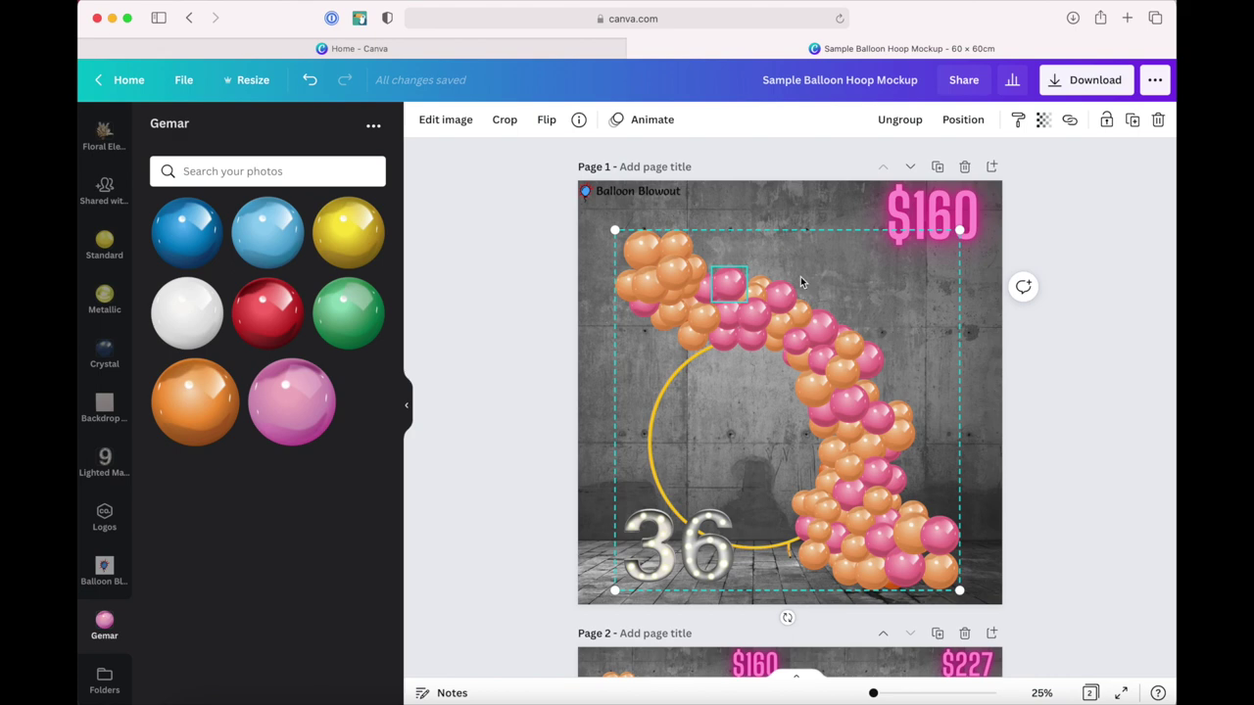
{"action": "left_click", "coordinate": [595, 316]}
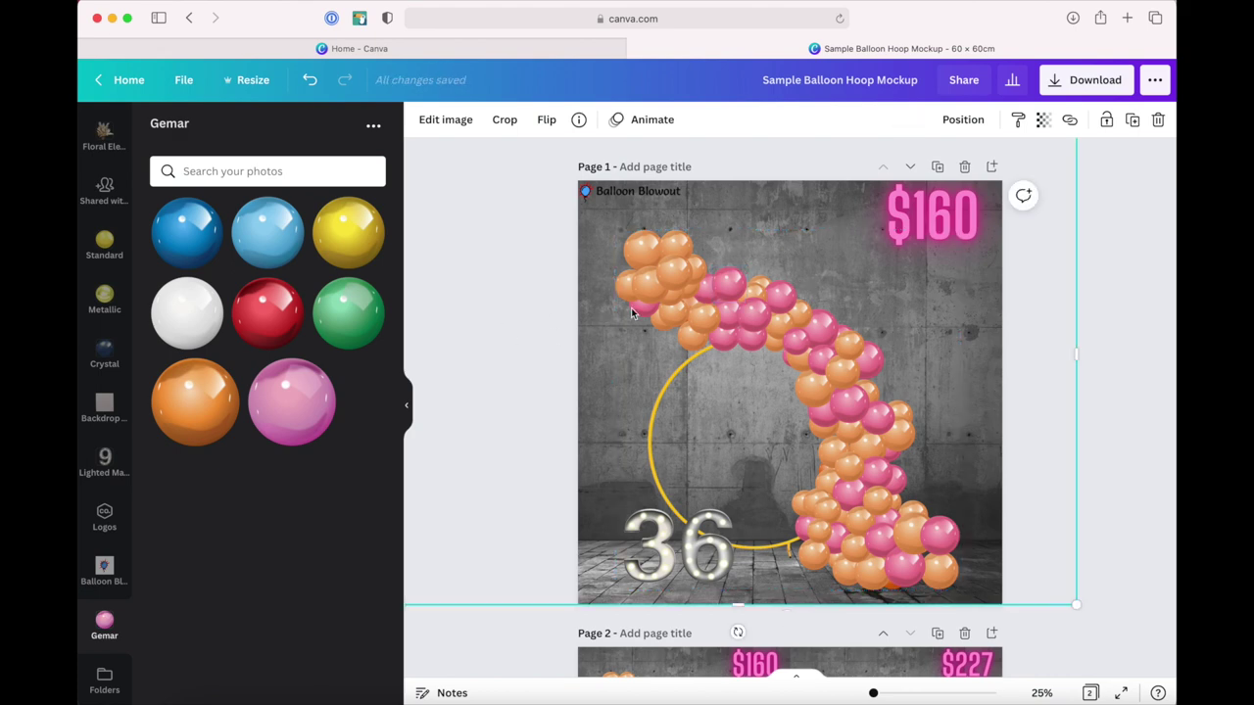
{"action": "left_click", "coordinate": [799, 251]}
{"action": "mouse_move", "coordinate": [793, 280]}
{"action": "left_mouse_down"}
{"action": "mouse_move", "coordinate": [692, 324]}
{"action": "mouse_move", "coordinate": [579, 336]}
{"action": "mouse_move", "coordinate": [484, 271]}
{"action": "left_mouse_up"}
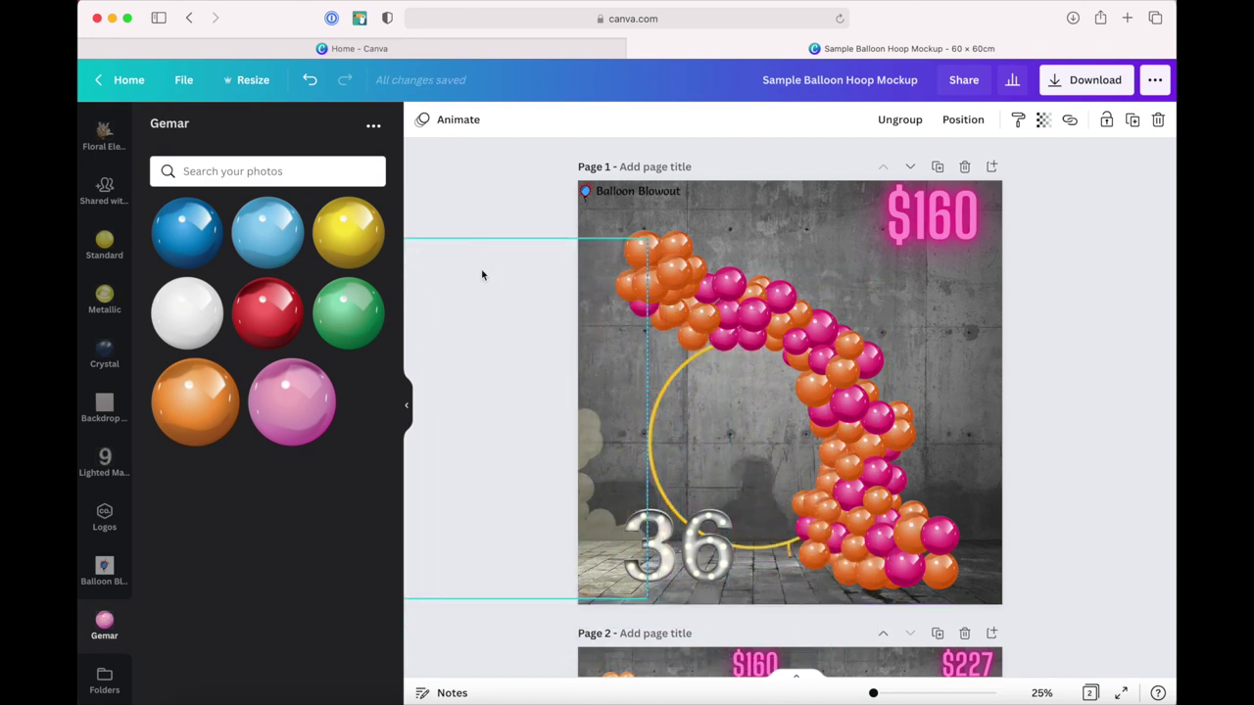
{"action": "left_click", "coordinate": [530, 202]}
{"action": "mouse_move", "coordinate": [348, 232]}
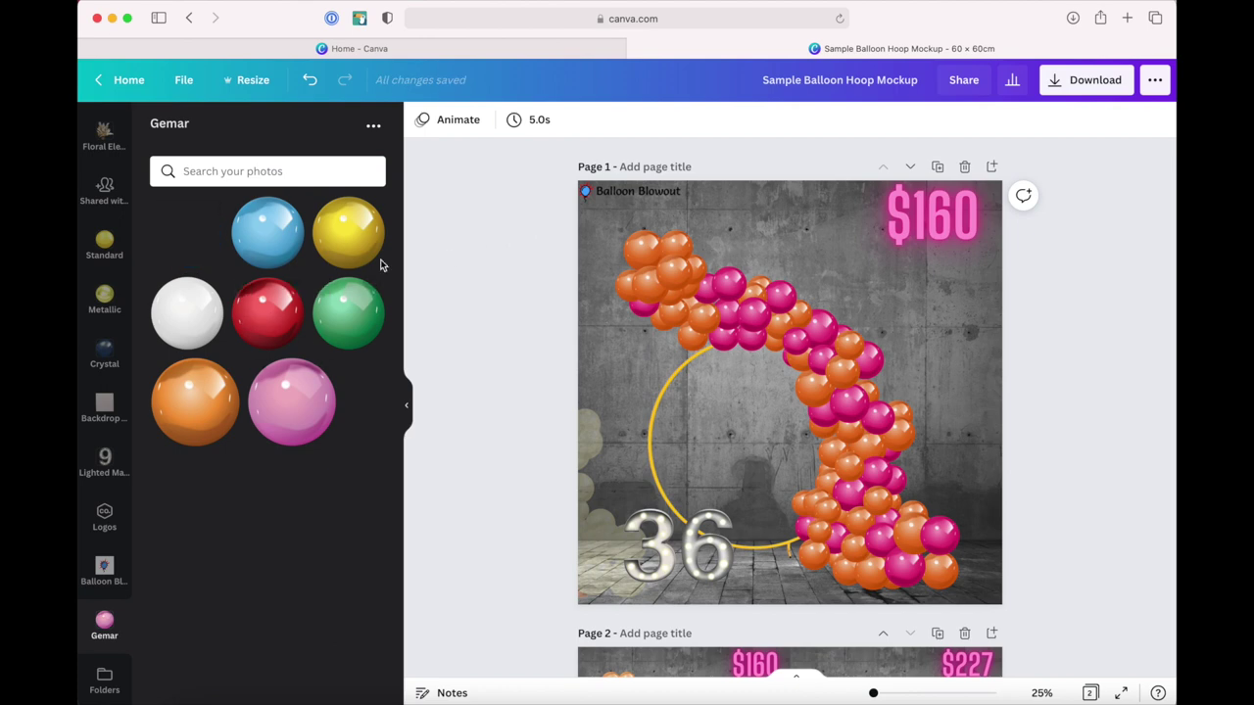
Step: Cover pink balloons on the upper arc with eight dark-blue Gemar balloons
{"action": "left_click_drag", "start_coordinate": [383, 264], "coordinate": [742, 284]}
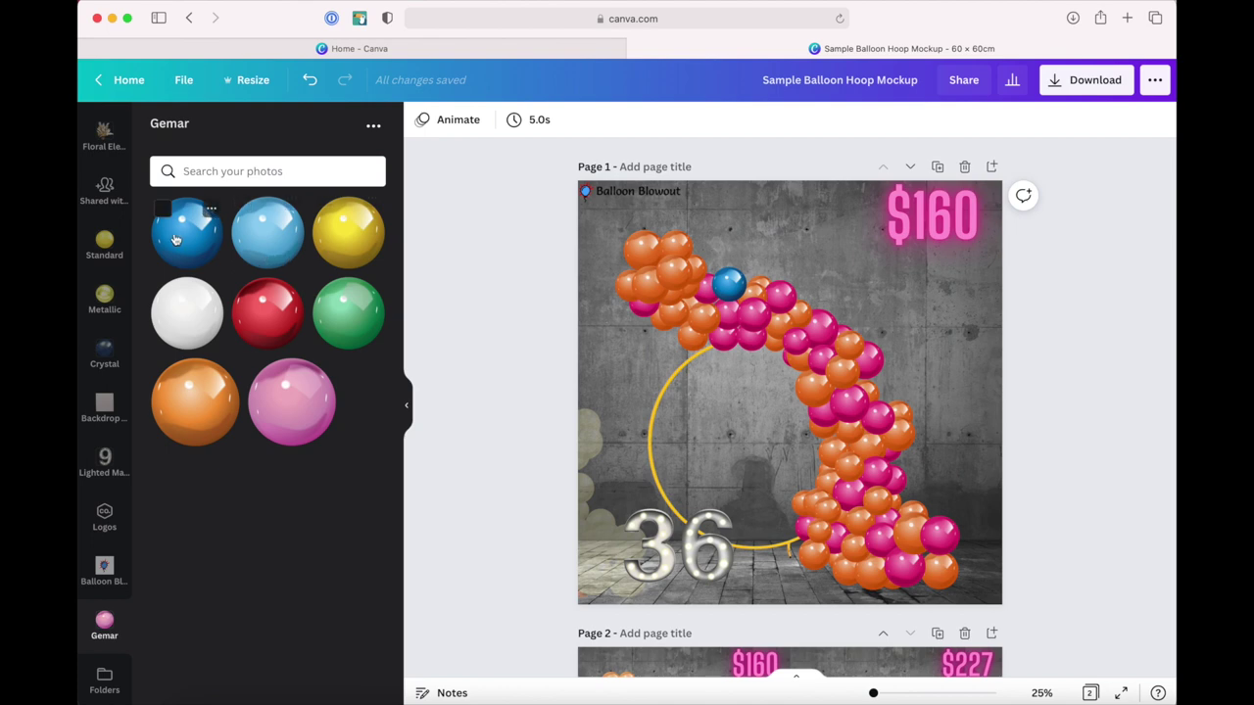
{"action": "left_click_drag", "start_coordinate": [186, 232], "coordinate": [709, 299]}
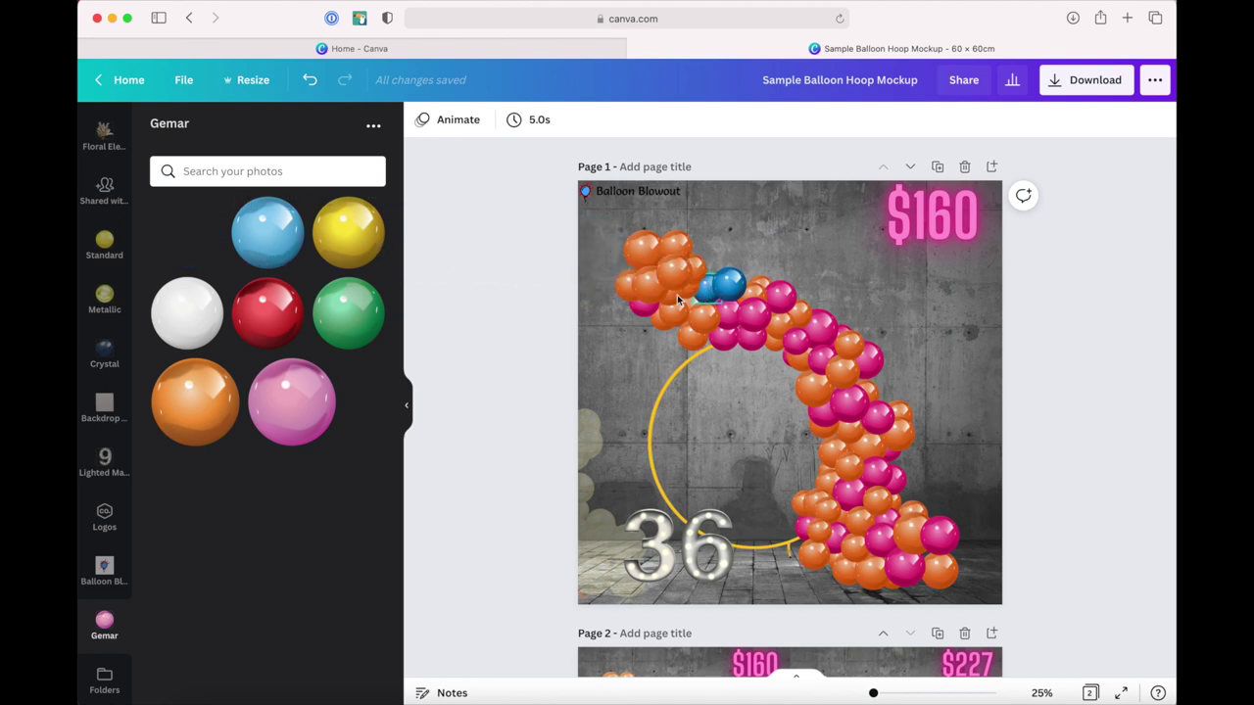
{"action": "left_click_drag", "start_coordinate": [186, 232], "coordinate": [730, 329]}
{"action": "left_click_drag", "start_coordinate": [186, 232], "coordinate": [749, 312]}
{"action": "left_click_drag", "start_coordinate": [186, 232], "coordinate": [749, 338]}
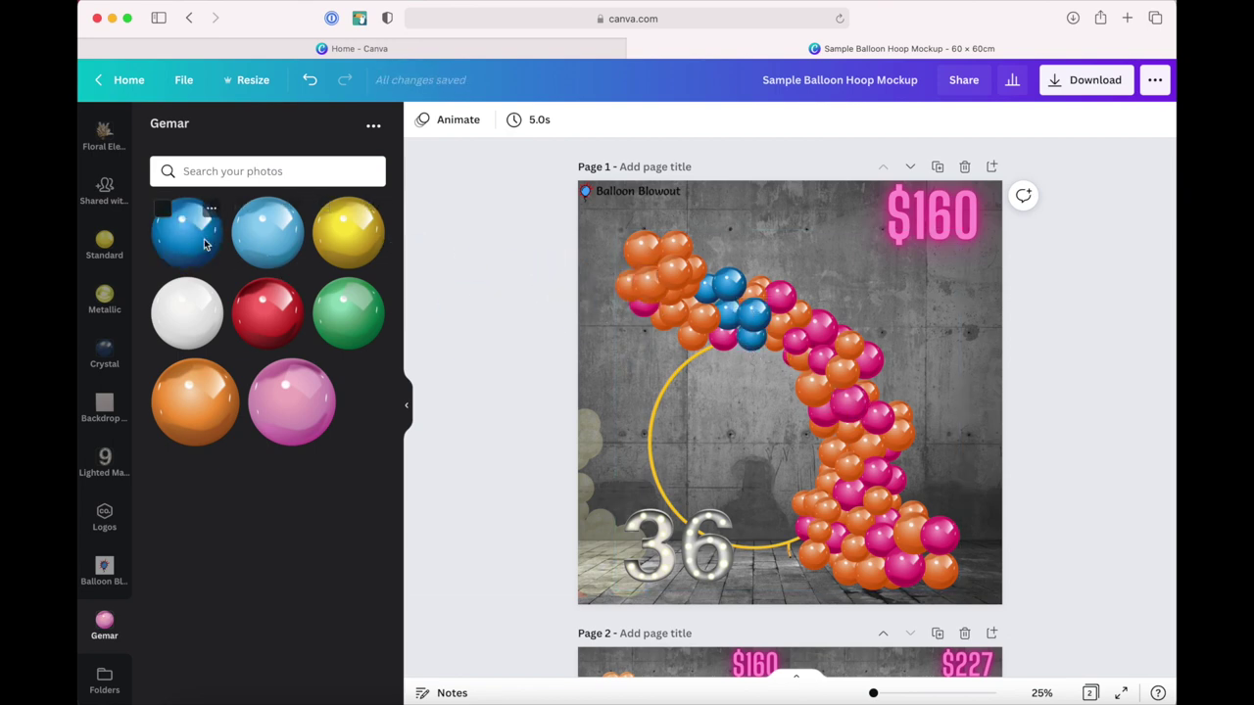
{"action": "mouse_move", "coordinate": [186, 232]}
{"action": "left_mouse_down"}
{"action": "mouse_move", "coordinate": [676, 313]}
{"action": "mouse_move", "coordinate": [730, 338]}
{"action": "left_mouse_up"}
{"action": "left_click_drag", "start_coordinate": [209, 210], "coordinate": [780, 297]}
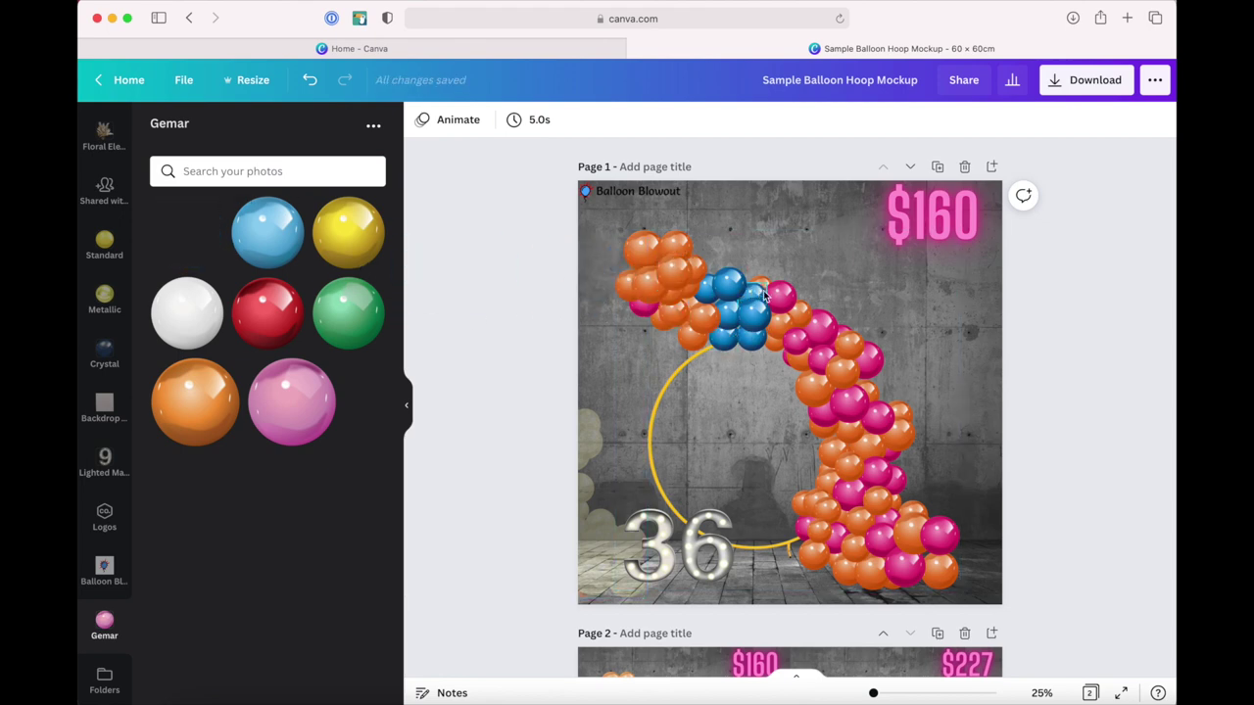
{"action": "left_click_drag", "start_coordinate": [186, 232], "coordinate": [649, 314]}
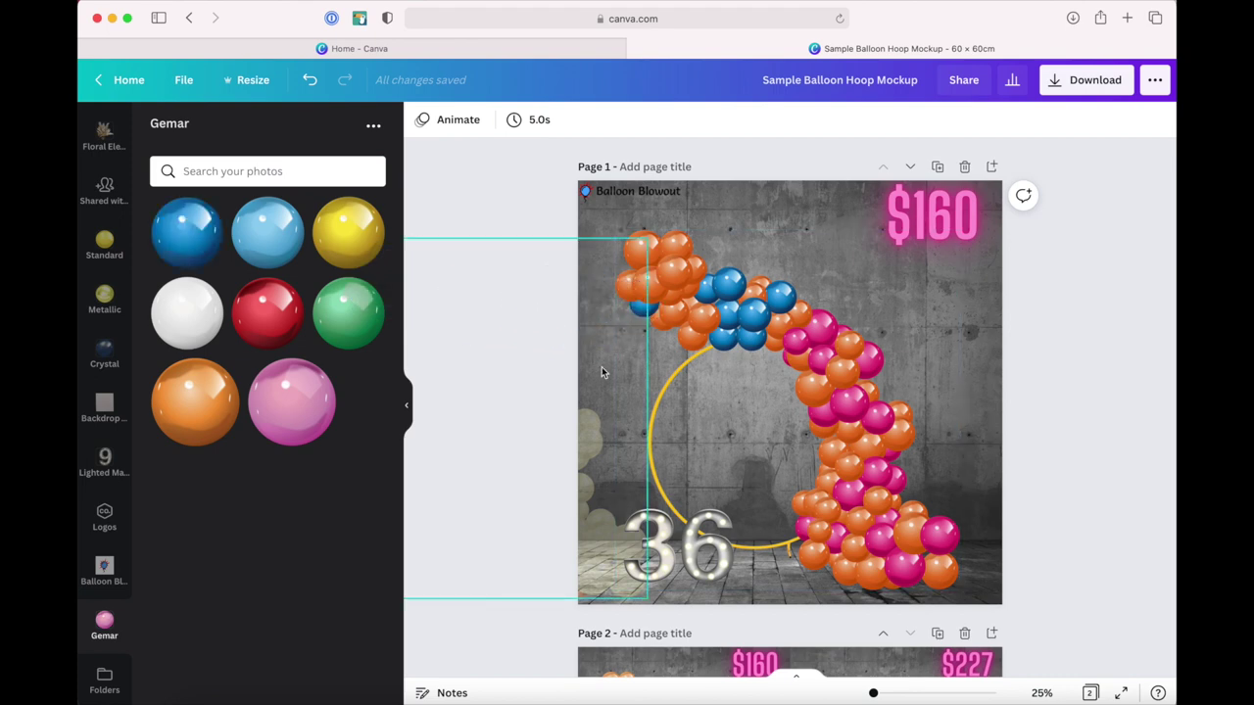
Step: Slide the lighter arch image layer back over the arch, aligned to soften the blue balloons
{"action": "left_click_drag", "start_coordinate": [592, 432], "coordinate": [906, 422]}
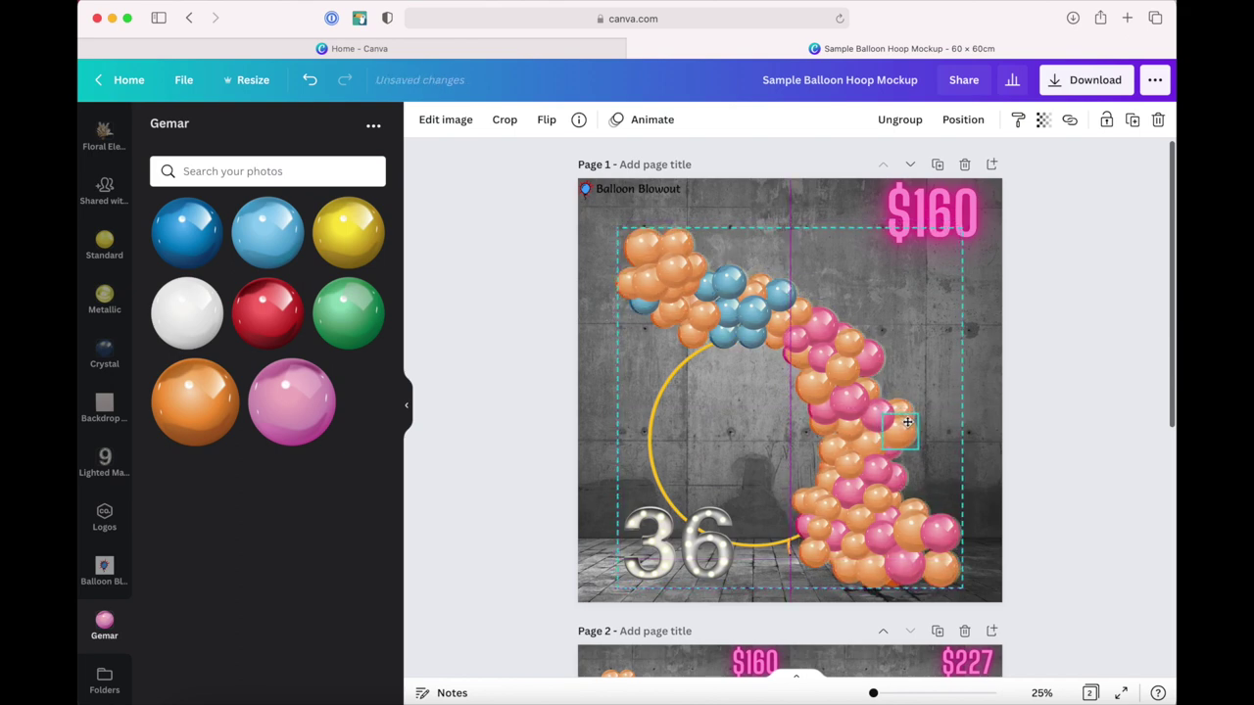
{"action": "left_click_drag", "start_coordinate": [907, 421], "coordinate": [906, 423]}
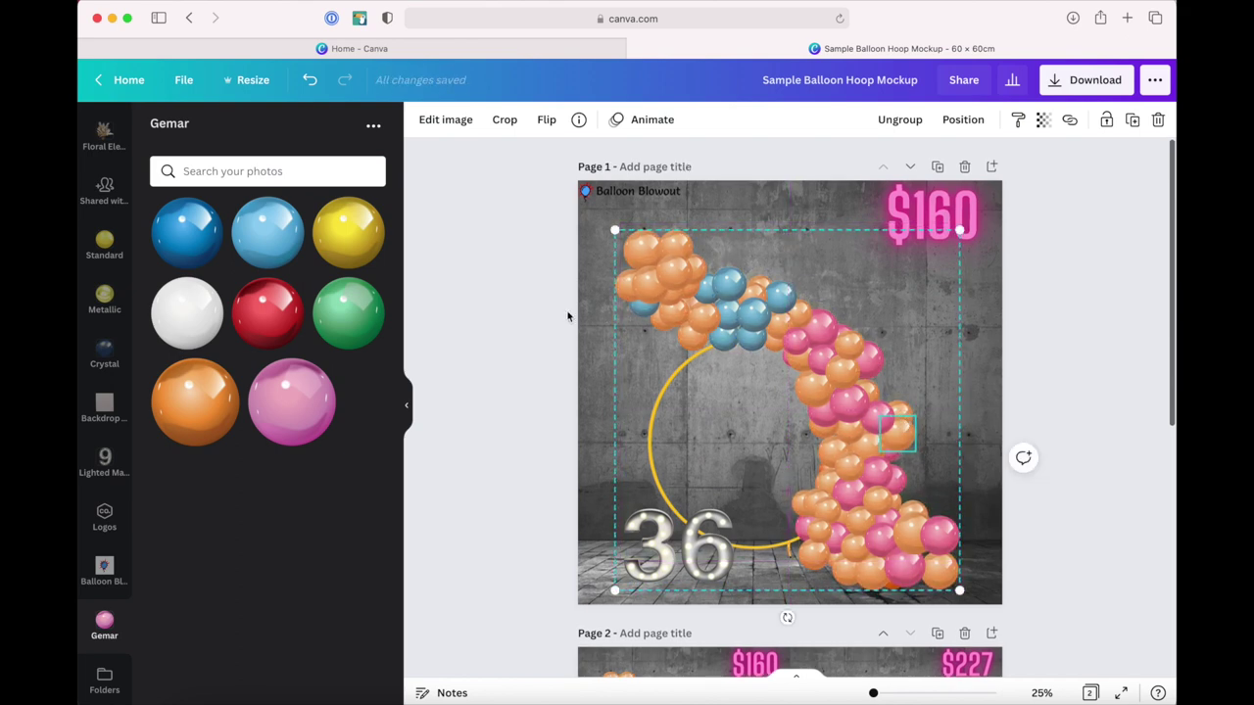
{"action": "left_click", "coordinate": [567, 315]}
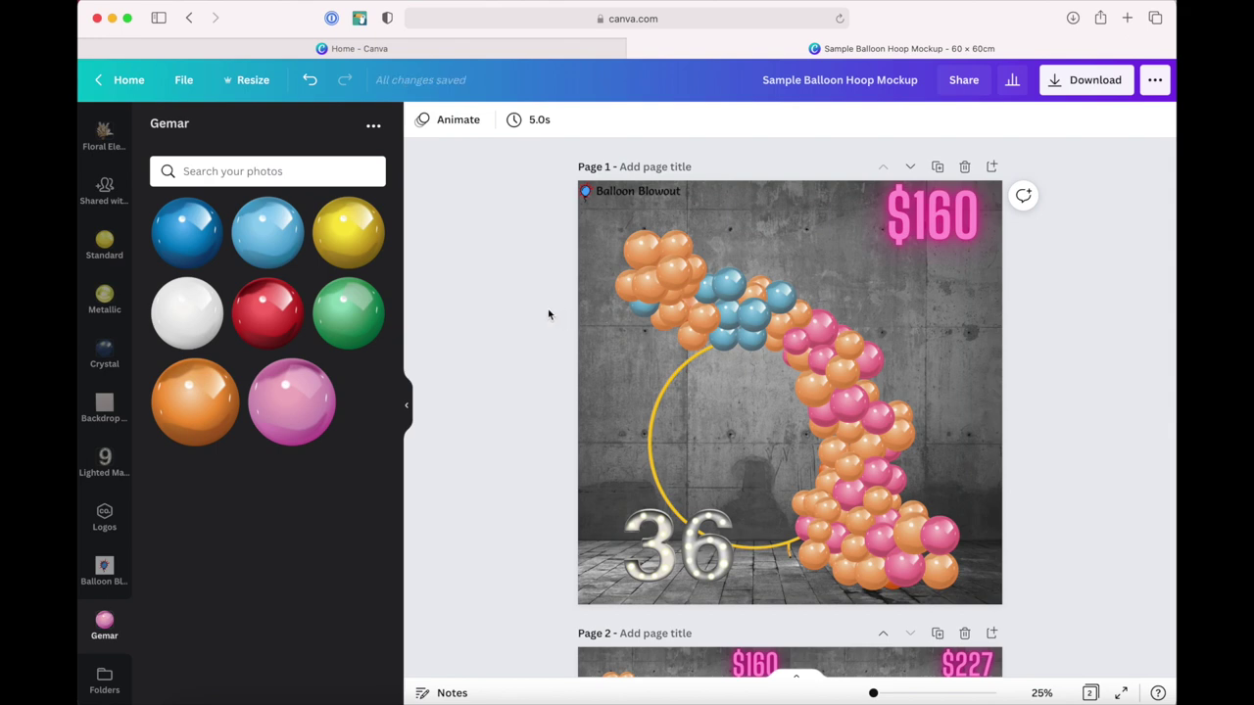